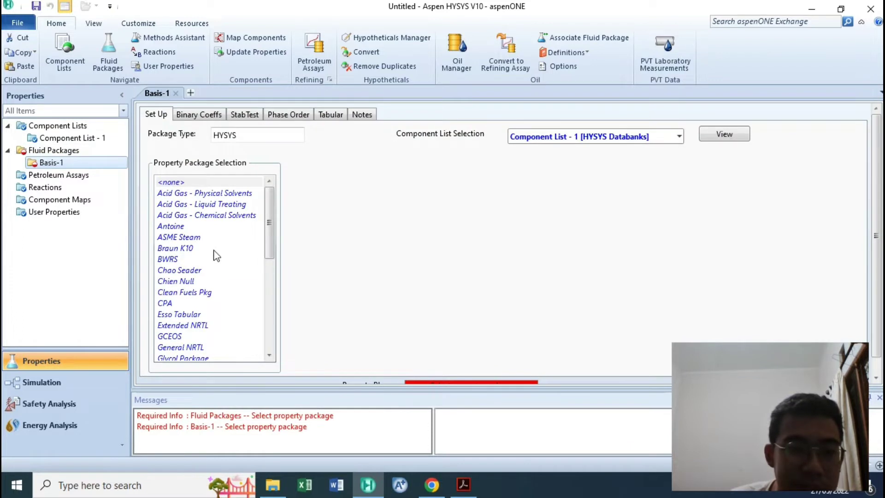
# - Select ASME Steam as the property package for the Basis-1 fluid package
pyautogui.click(183, 239)
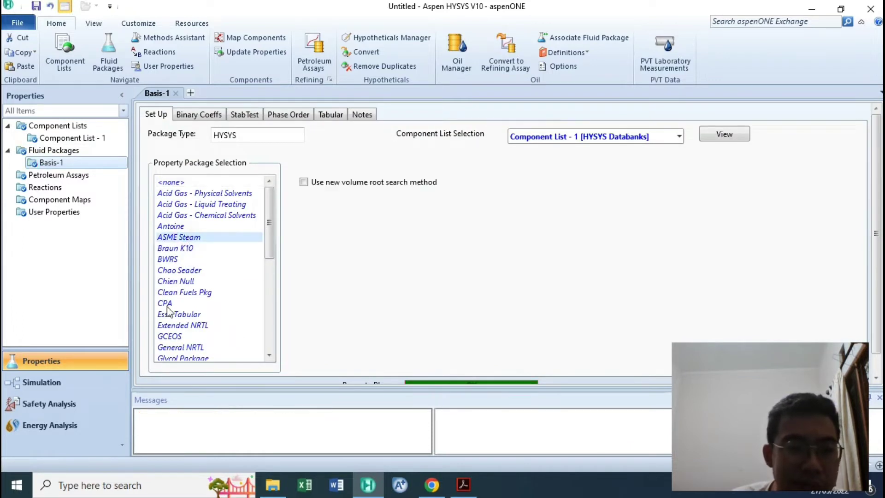
pyautogui.scroll(-2, 209, 272)
pyautogui.scroll(-2, 184, 336)
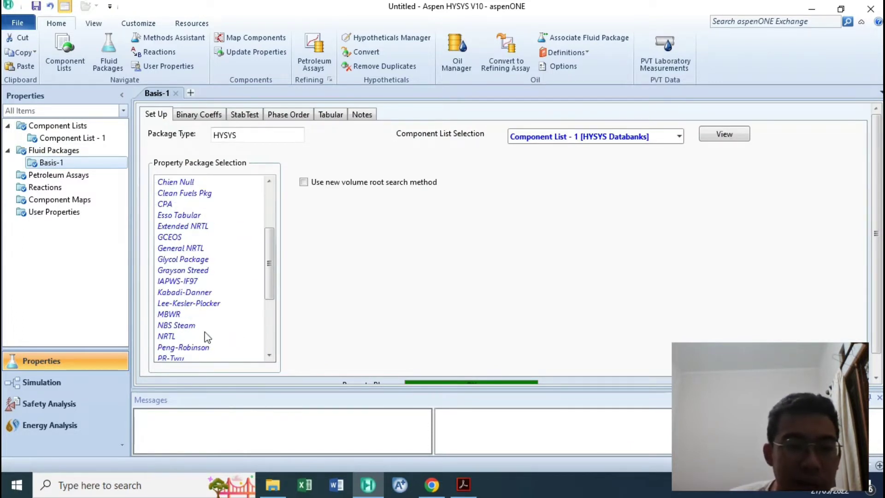
pyautogui.click(186, 325)
pyautogui.scroll(3, 217, 313)
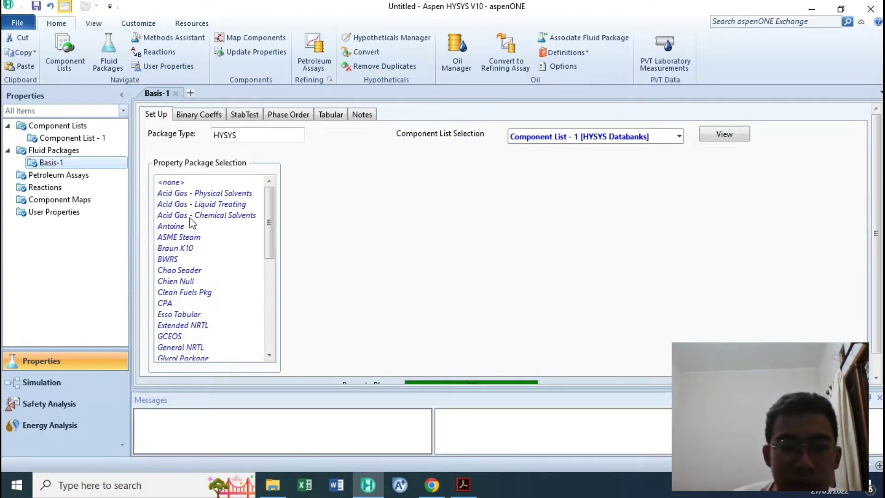
pyautogui.click(180, 237)
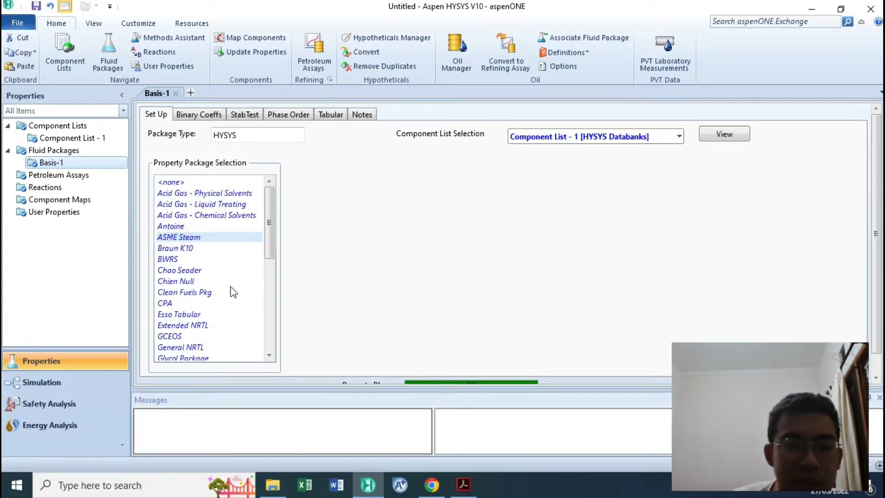
# - Enter the simulation environment and enlarge the flowsheet area by docking the model palette and hiding the navigation and messages panes
pyautogui.click(50, 381)
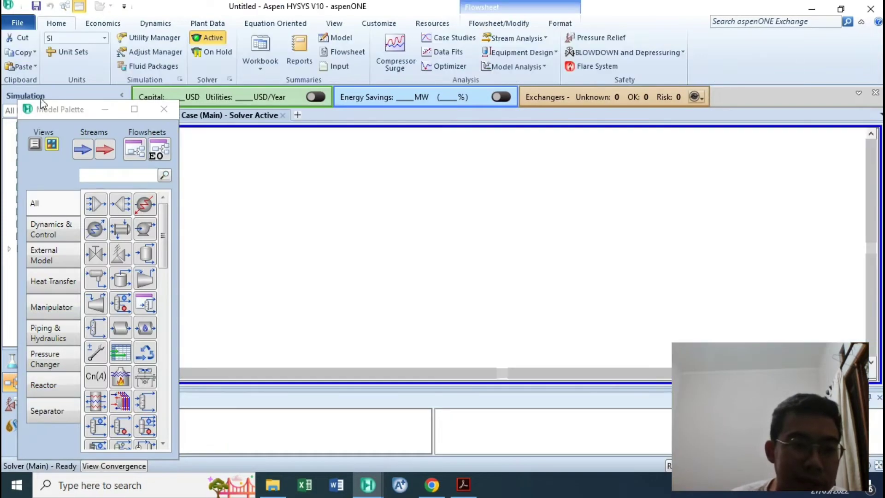
pyautogui.moveTo(47, 108); pyautogui.dragTo(526, 250)
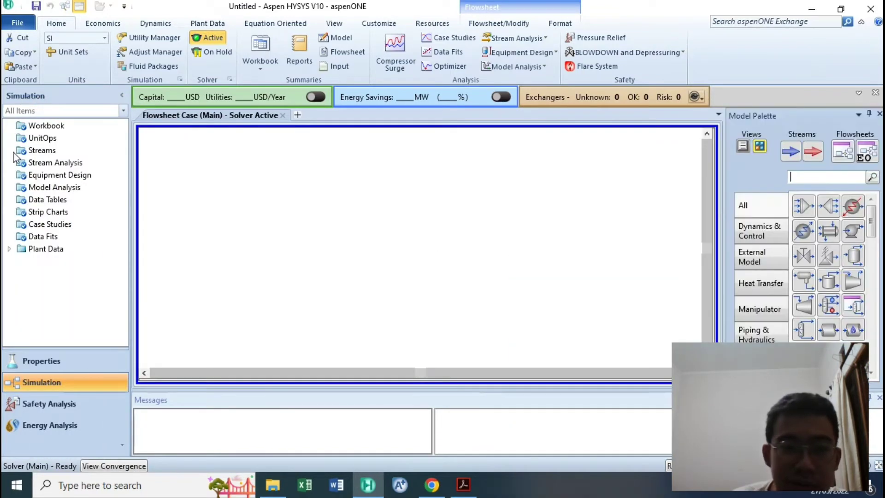
pyautogui.click(119, 94)
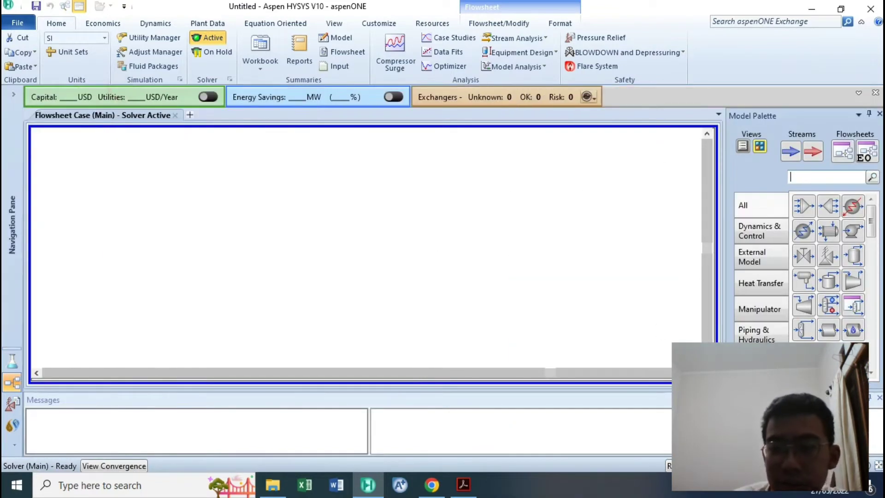
pyautogui.click(870, 398)
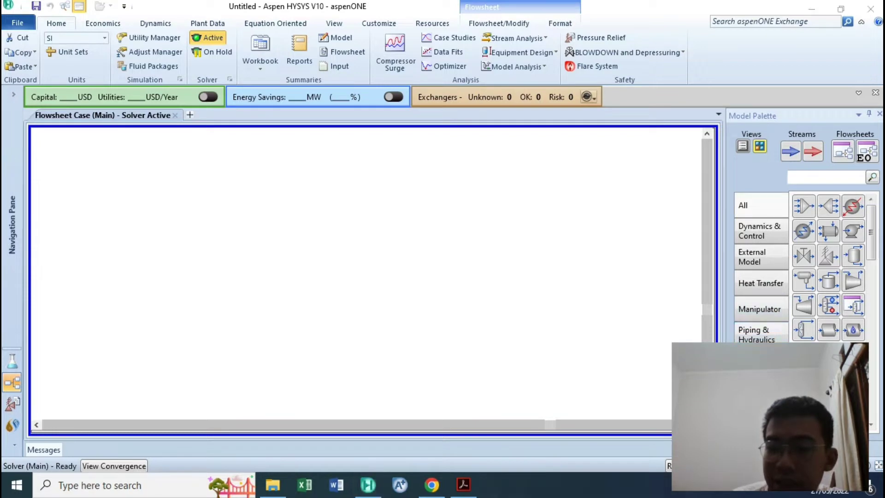
# - Place a pump from the model palette near the middle of the empty flowsheet
pyautogui.click(853, 231)
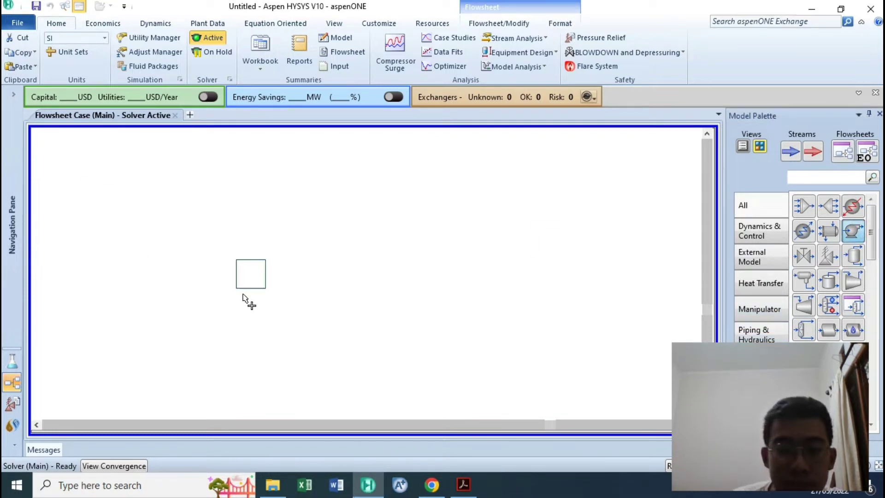
pyautogui.click(322, 299)
pyautogui.click(360, 222)
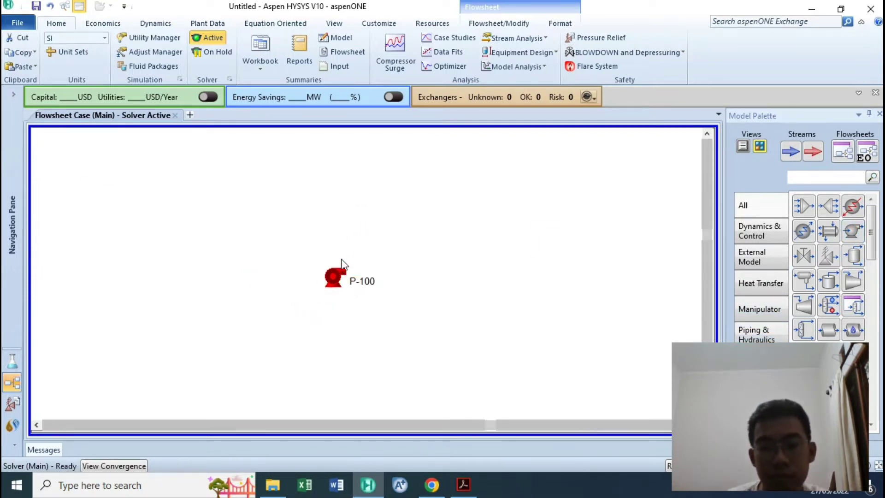
pyautogui.moveTo(344, 274)
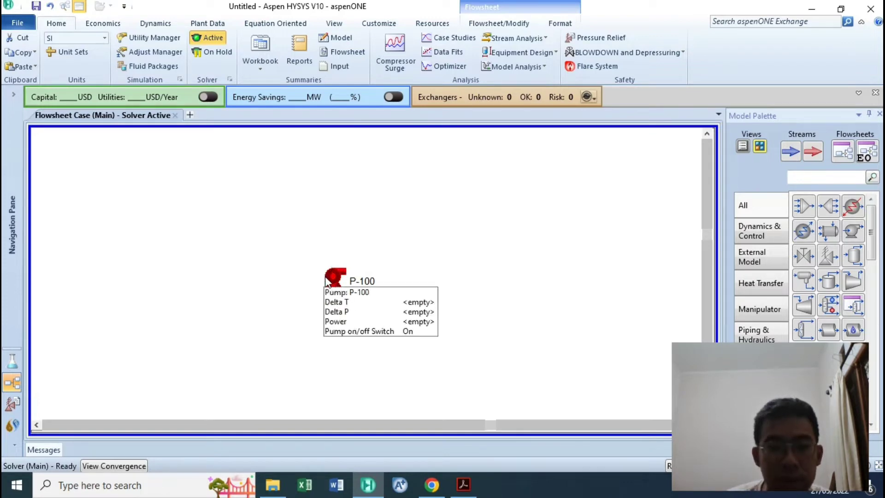
pyautogui.scroll(4, 325, 279)
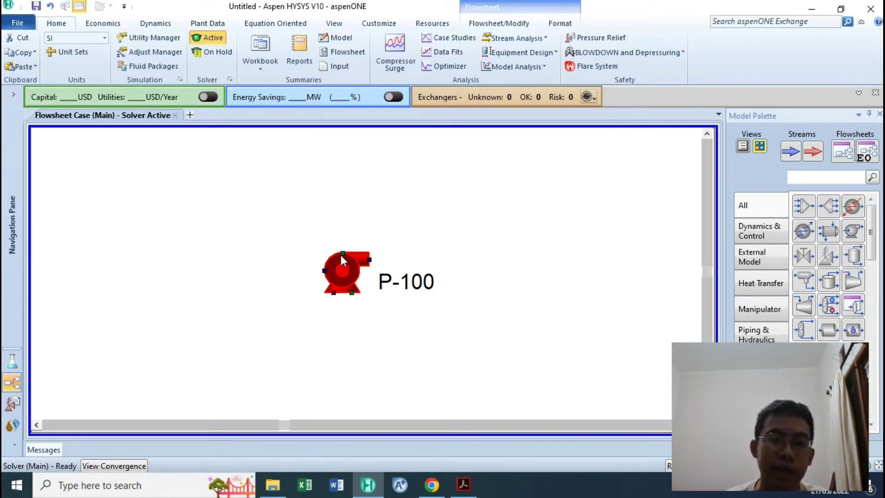
pyautogui.moveTo(342, 253); pyautogui.dragTo(359, 213)
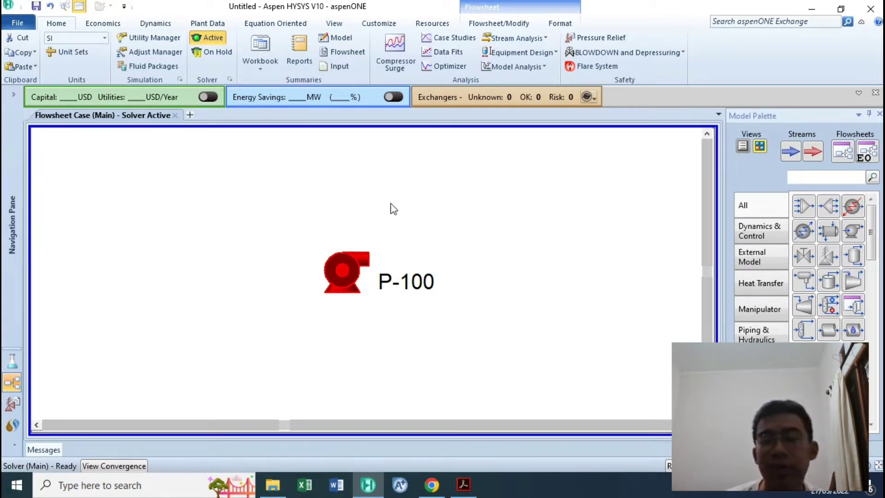
# - Define the pump's connections with inlet stream Water In, outlet stream Water Out and energy stream W Pump
pyautogui.doubleClick(342, 279)
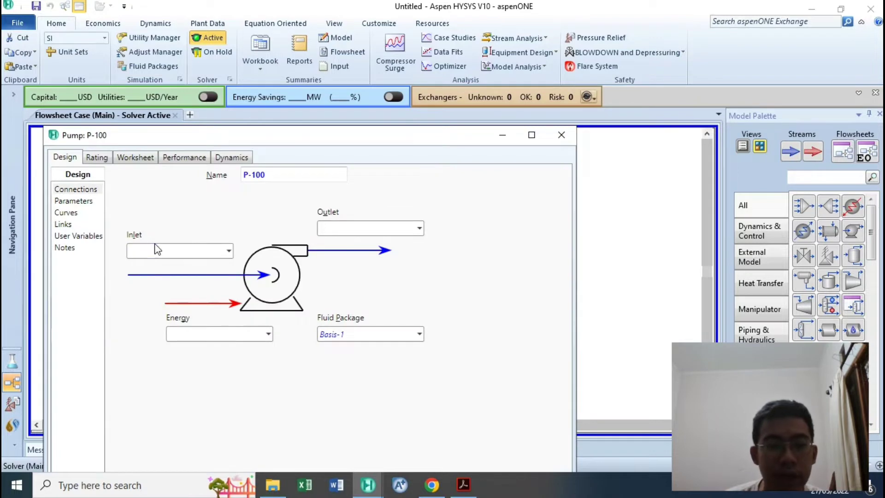
pyautogui.click(156, 249)
pyautogui.write('Wat')
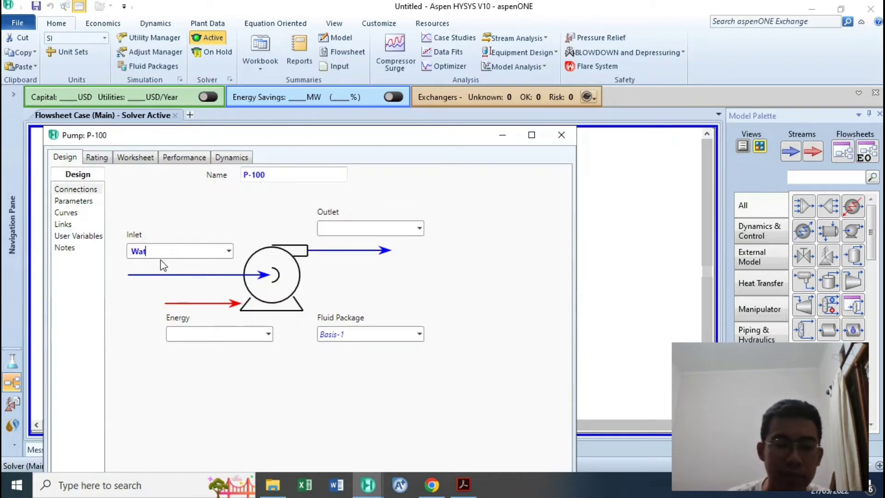
pyautogui.write('er In')
pyautogui.press('Tab')
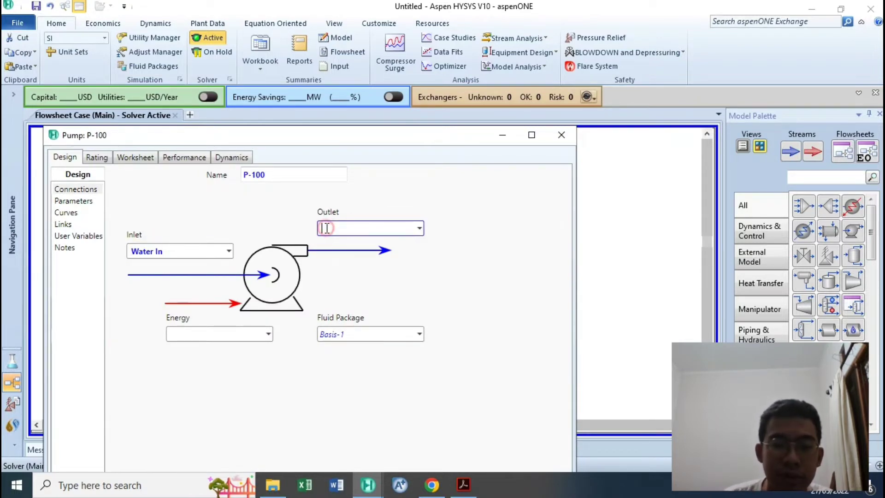
pyautogui.write('Water Out')
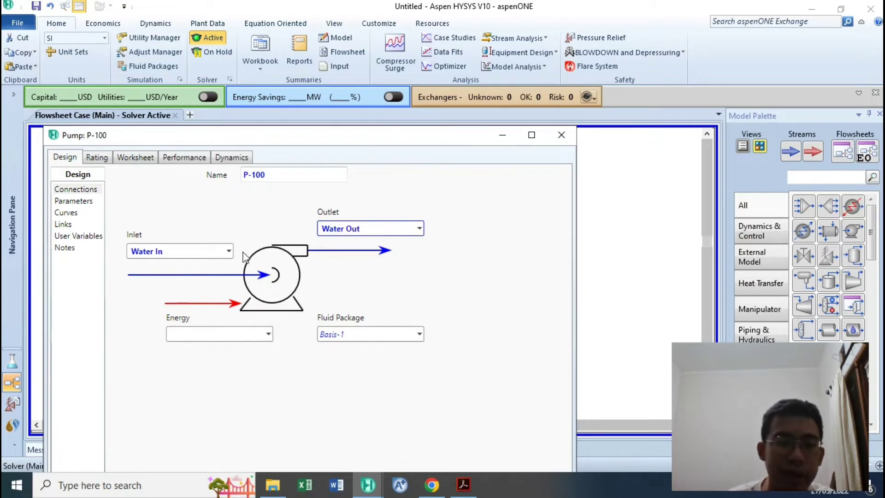
pyautogui.press('Tab')
pyautogui.write('W')
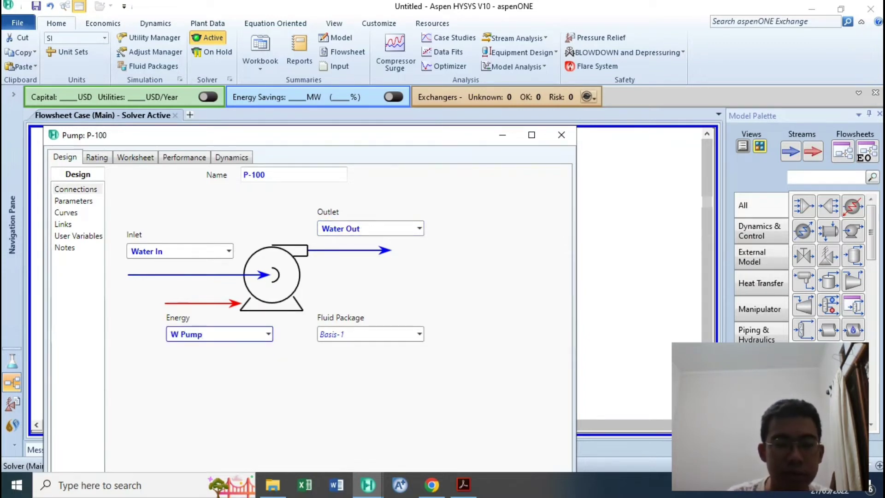
pyautogui.click(561, 135)
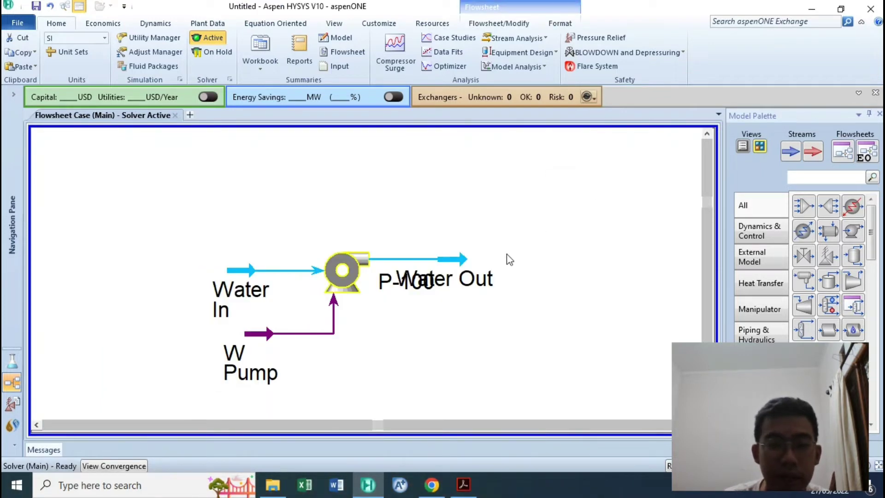
# - Rearrange the flowsheet so Water Out sits well above the pump and Water In lies farther to its left
pyautogui.moveTo(461, 259); pyautogui.dragTo(604, 258)
pyautogui.click(201, 299)
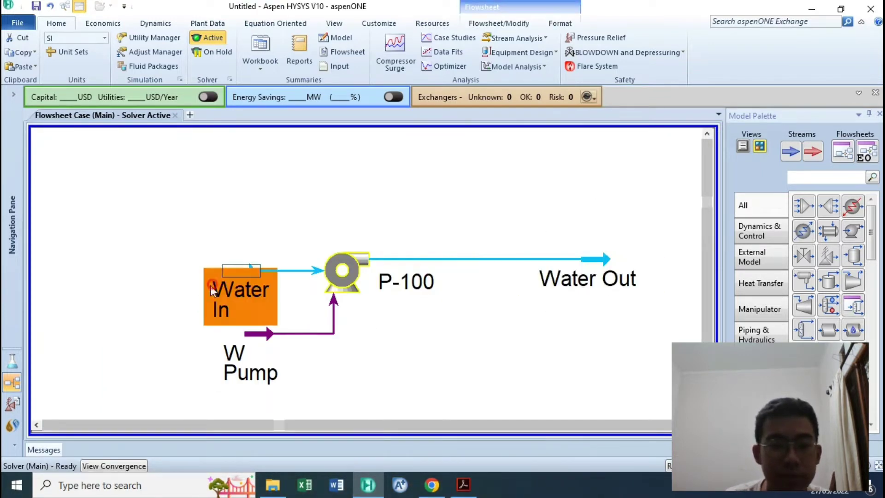
pyautogui.click(292, 219)
pyautogui.scroll(-2, 386, 226)
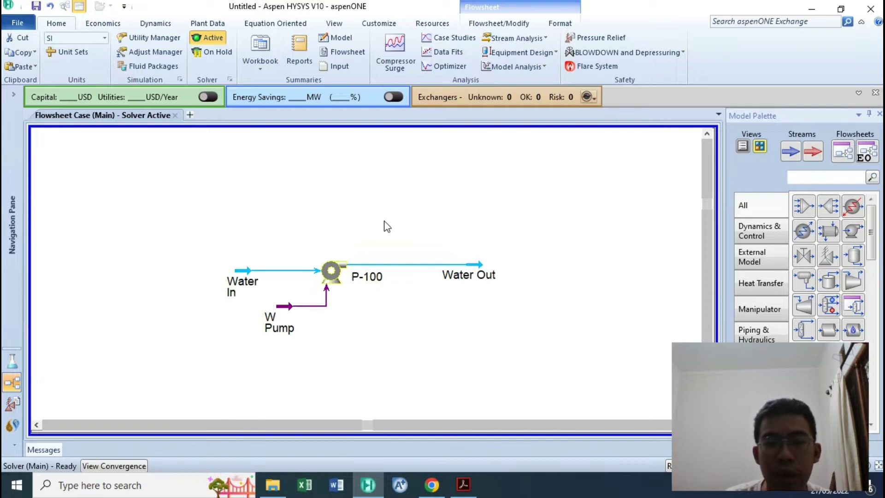
pyautogui.click(706, 134)
pyautogui.click(707, 134)
pyautogui.moveTo(483, 337); pyautogui.dragTo(375, 189)
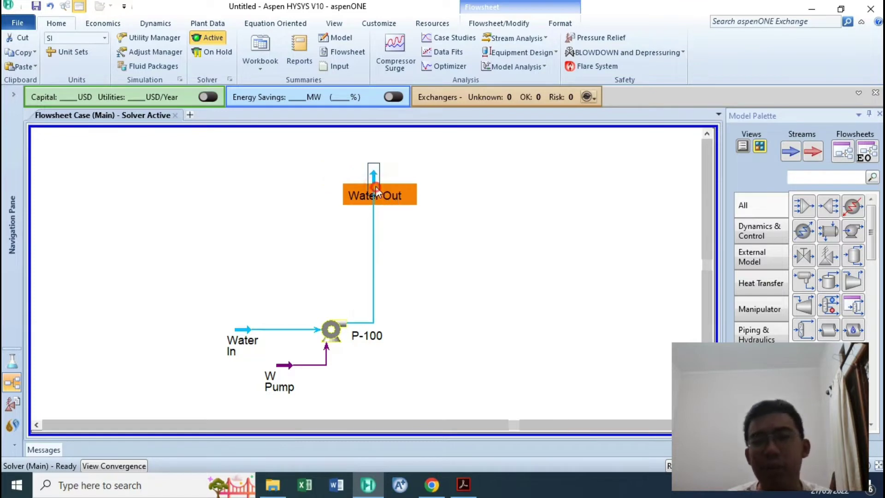
pyautogui.click(449, 208)
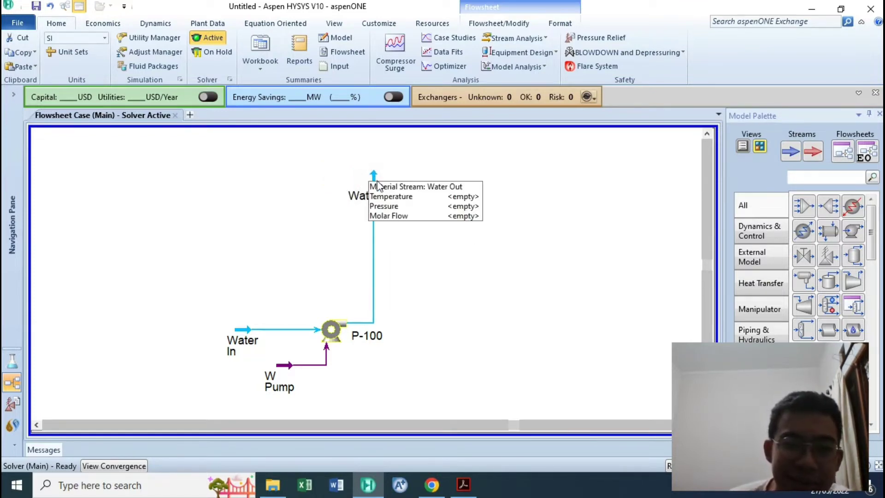
pyautogui.moveTo(369, 186); pyautogui.dragTo(378, 184)
pyautogui.click(145, 293)
pyautogui.moveTo(241, 344); pyautogui.dragTo(191, 344)
# - Set the Water In stream's temperature to 25 °C and its pressure to 1 atm
pyautogui.doubleClick(196, 345)
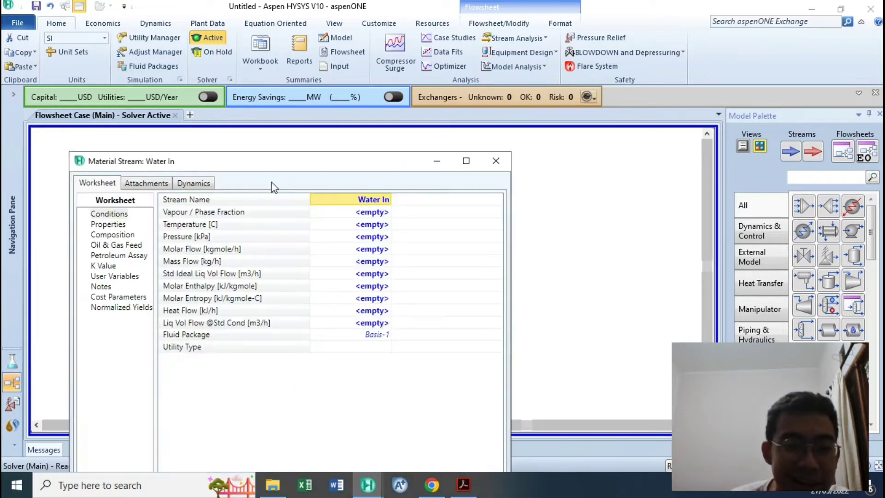
pyautogui.click(382, 224)
pyautogui.write('25')
pyautogui.press('Return')
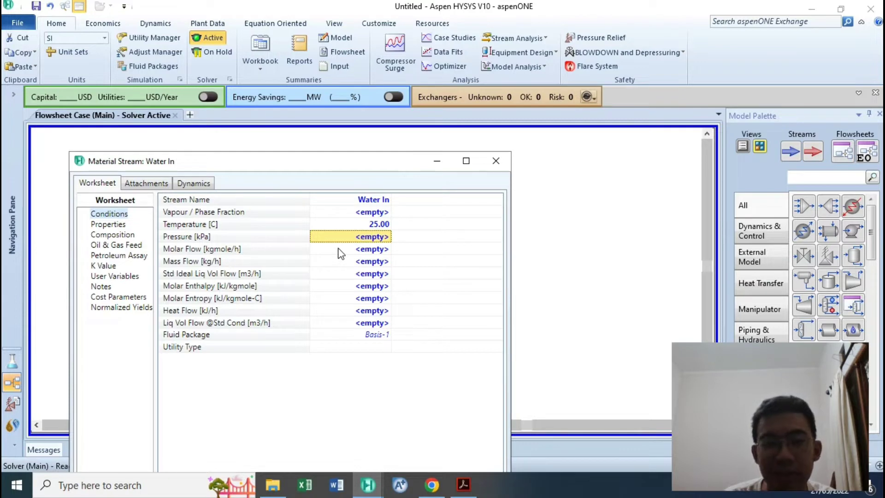
pyautogui.write('1')
pyautogui.click(456, 236)
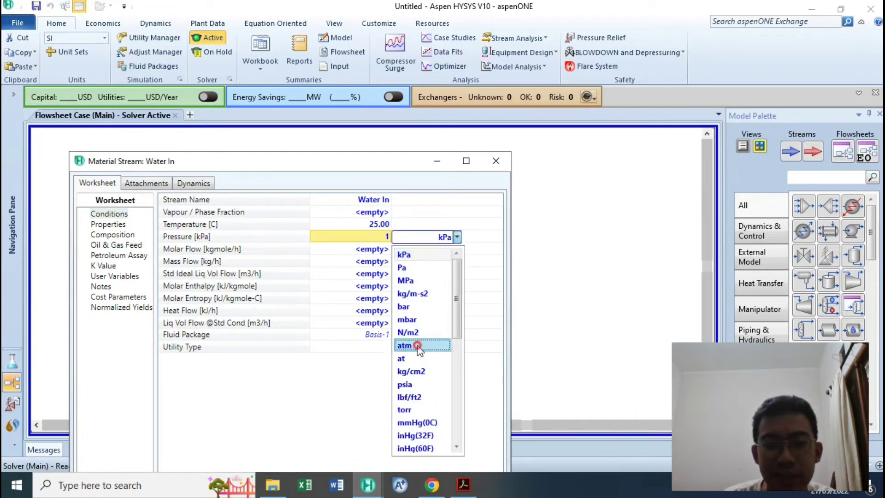
pyautogui.click(417, 345)
# - Set the Water In mass flow to 1000 kg/h and check the problem statement in the Simulkuy #26 PDF
pyautogui.click(376, 261)
pyautogui.write('1')
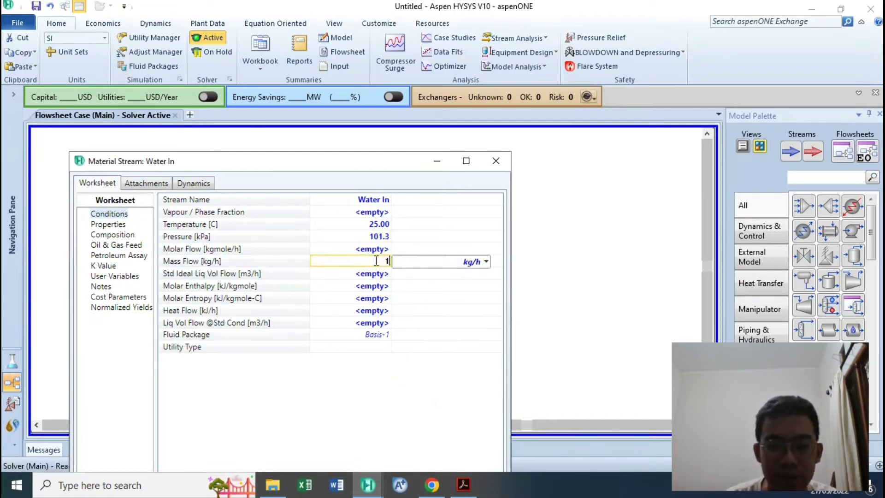
pyautogui.write('000')
pyautogui.press('Return')
pyautogui.click(463, 484)
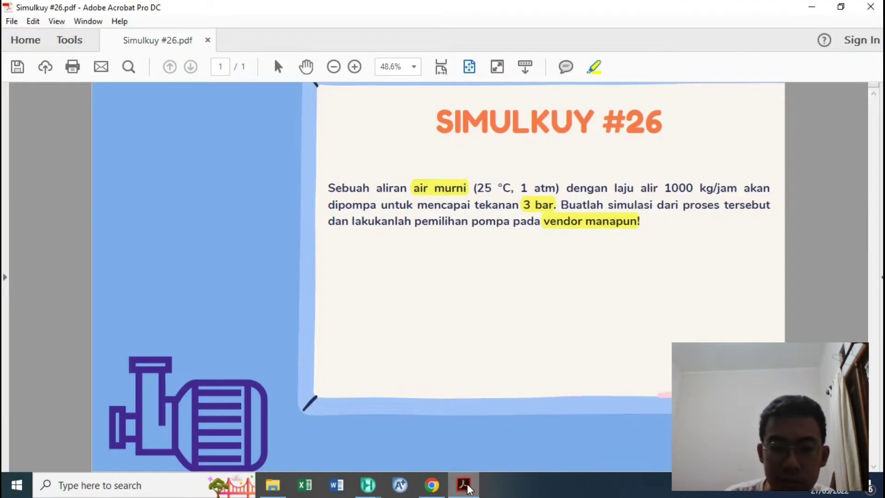
pyautogui.hotkey('alt', 'Tab')
# - Set the H2O mole fraction of the Water In stream to 1 and close the stream's window
pyautogui.click(112, 234)
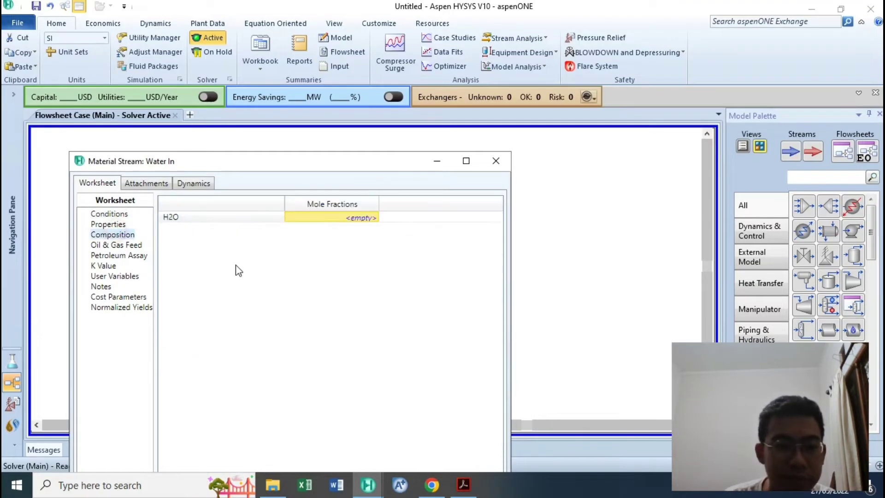
pyautogui.write('1')
pyautogui.press('Return')
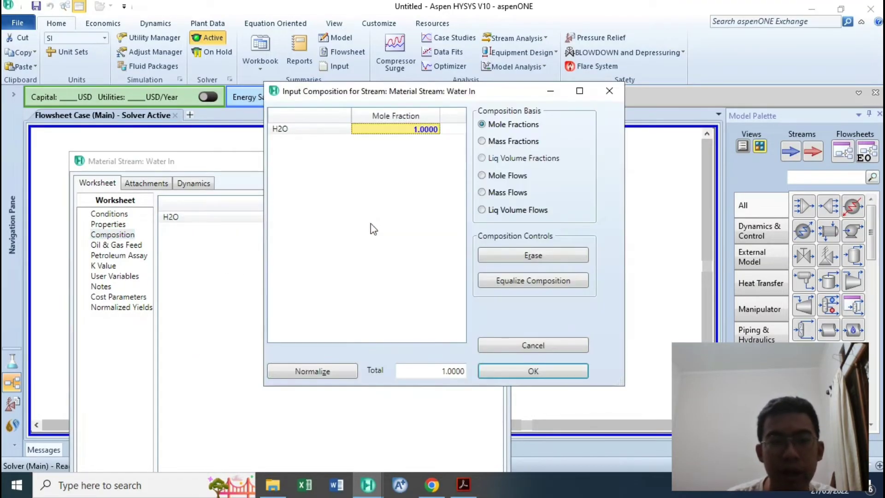
pyautogui.click(519, 380)
pyautogui.click(496, 158)
# - Check the Water In material stream and the W Pump energy stream on the flowsheet
pyautogui.click(158, 361)
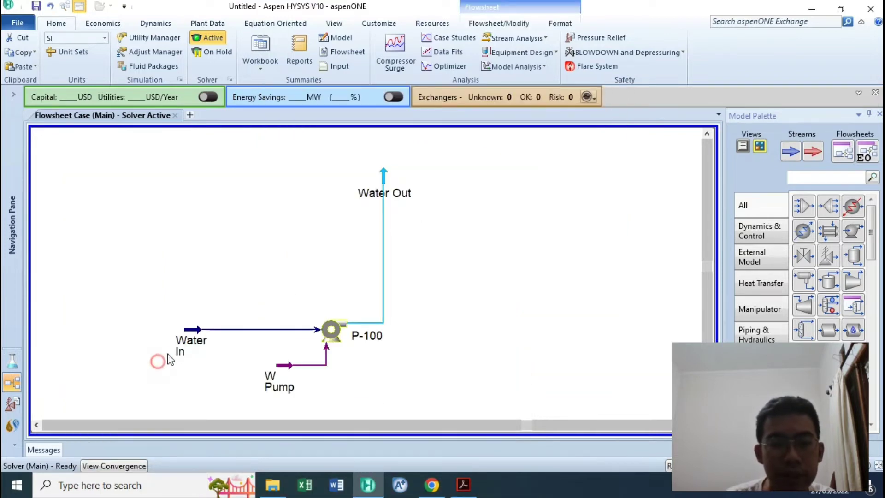
pyautogui.doubleClick(176, 349)
pyautogui.click(523, 186)
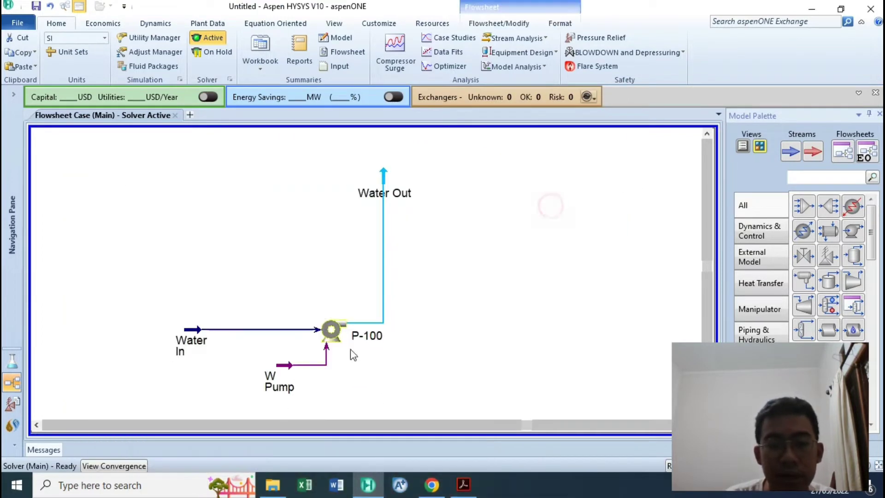
pyautogui.doubleClick(266, 385)
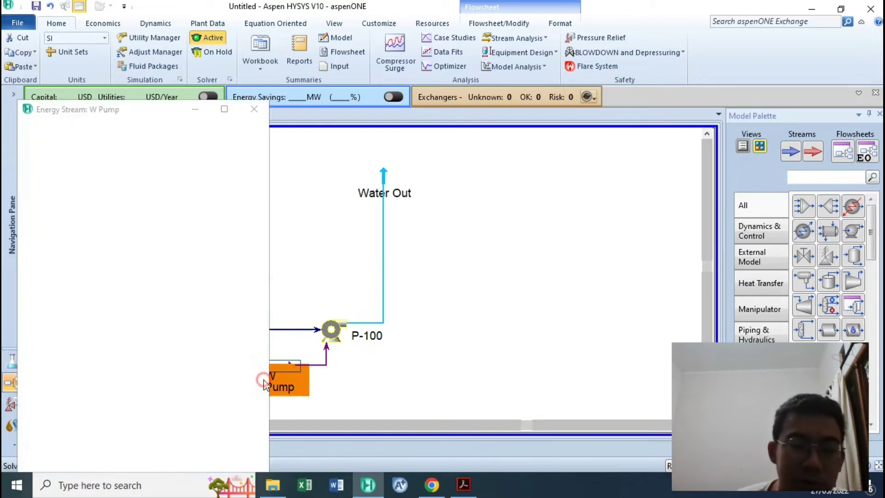
pyautogui.click(254, 109)
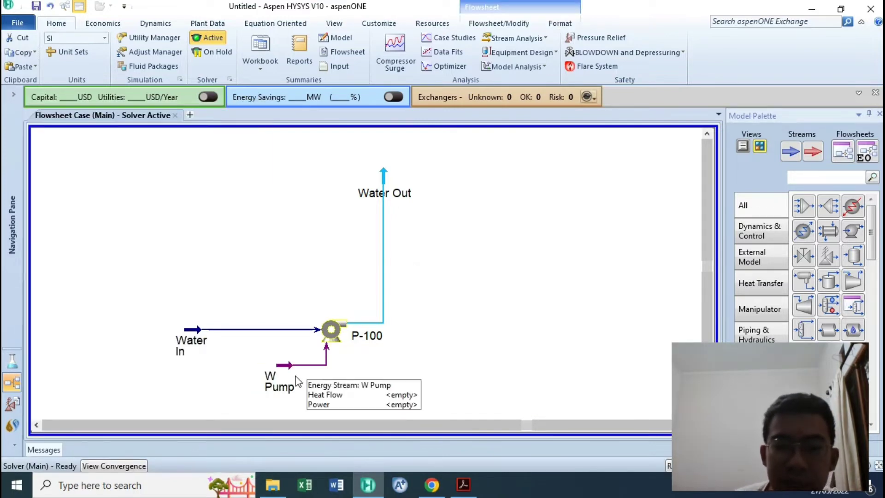
# - Open pump P-100 in a maximized window and show its design parameters
pyautogui.doubleClick(330, 330)
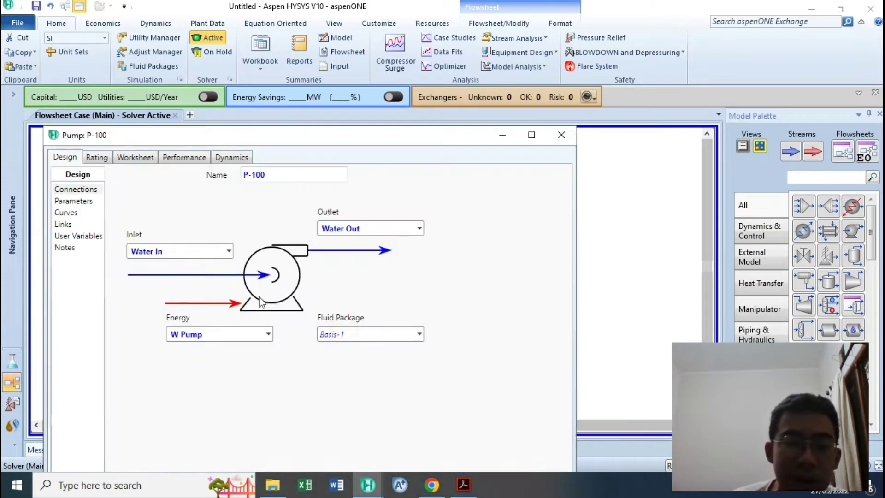
pyautogui.click(532, 135)
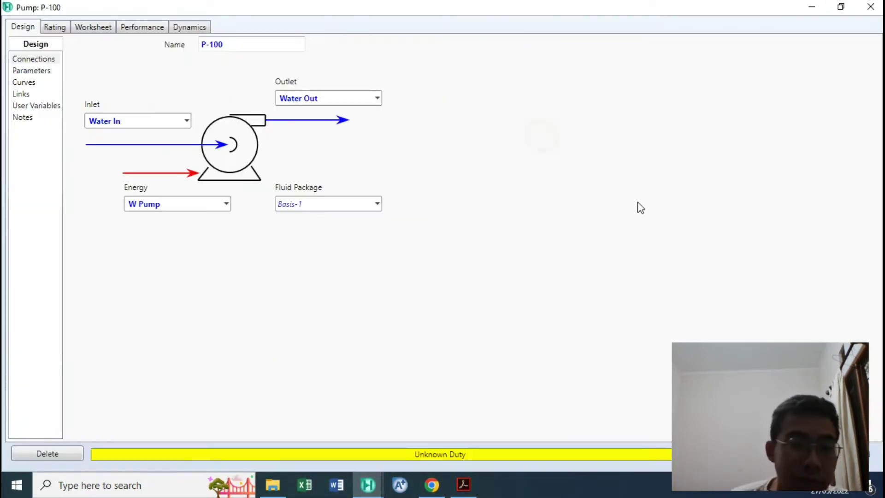
pyautogui.click(31, 70)
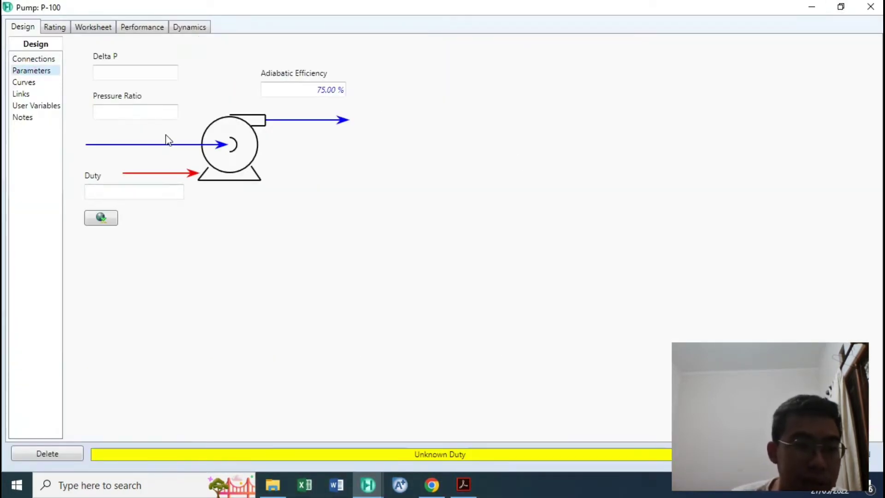
# - Set the pump's pressure ratio to 2 and check the Water Out pressure among the stream conditions
pyautogui.click(130, 110)
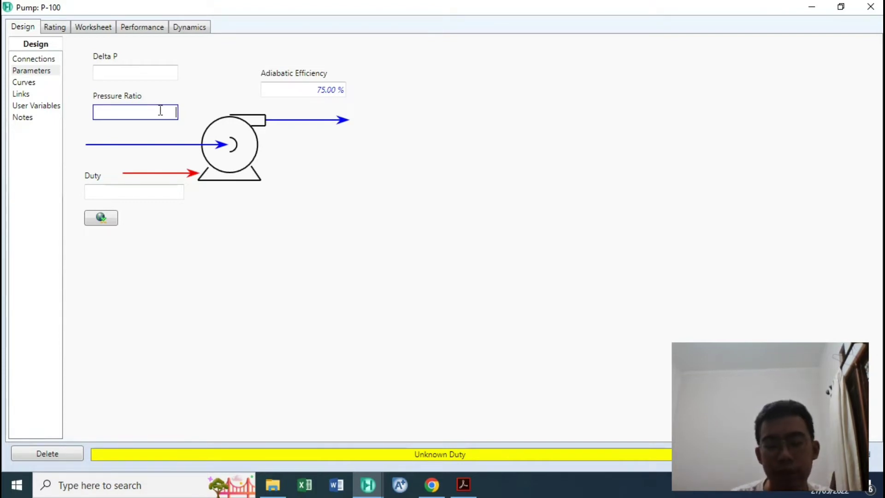
pyautogui.click(435, 127)
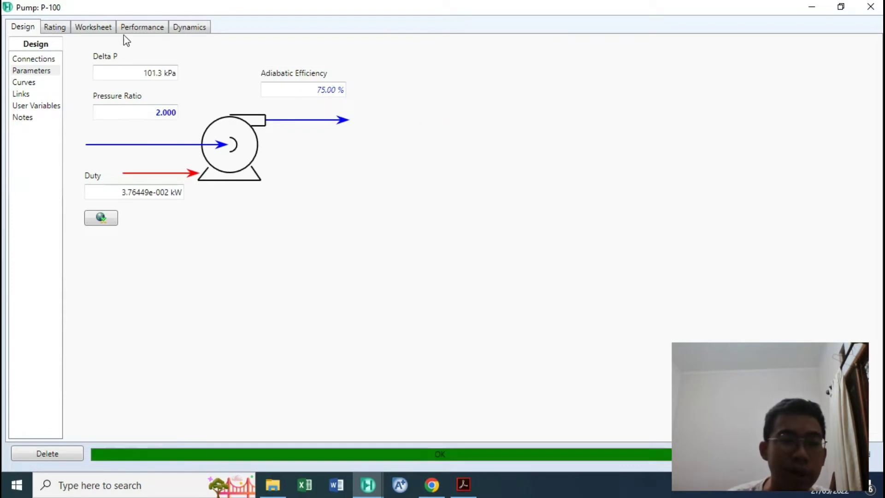
pyautogui.click(92, 28)
pyautogui.click(338, 83)
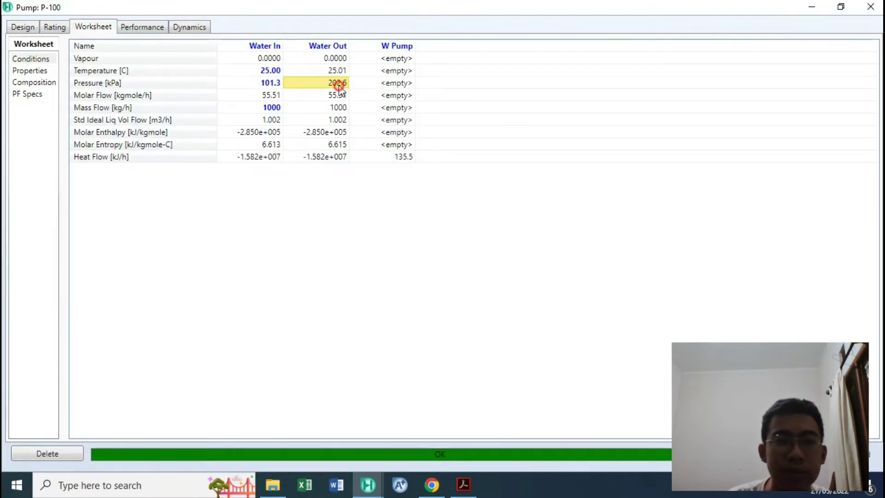
# - Clear the pressure ratio from the pump's design parameters
pyautogui.click(23, 26)
pyautogui.click(152, 111)
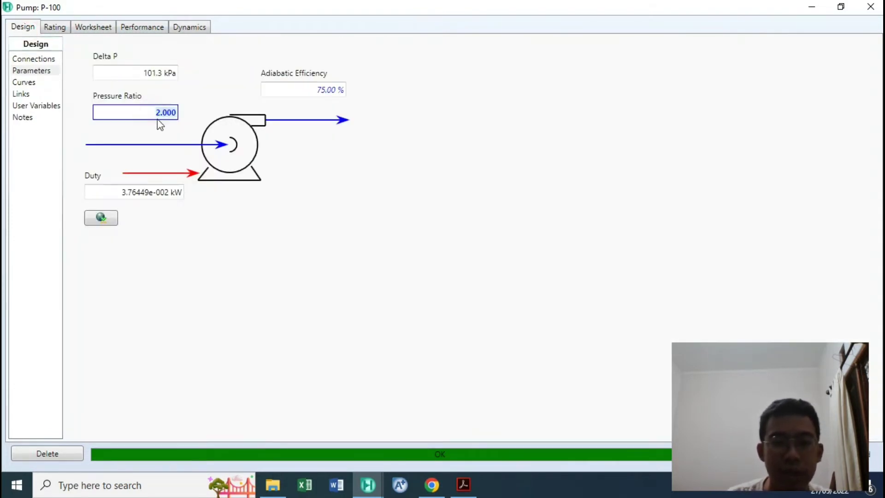
pyautogui.press('Delete')
pyautogui.click(449, 167)
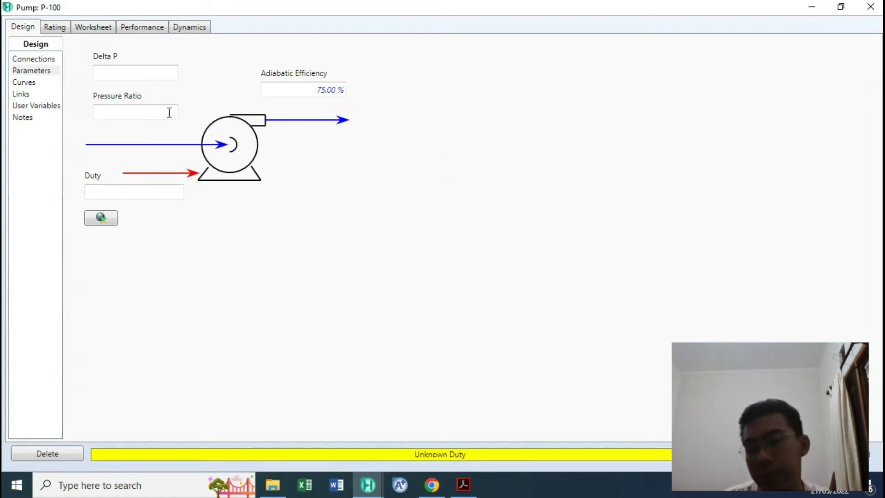
# - Set the pump's Delta P to 500 kPa and compare the inlet and outlet stream pressures
pyautogui.click(150, 76)
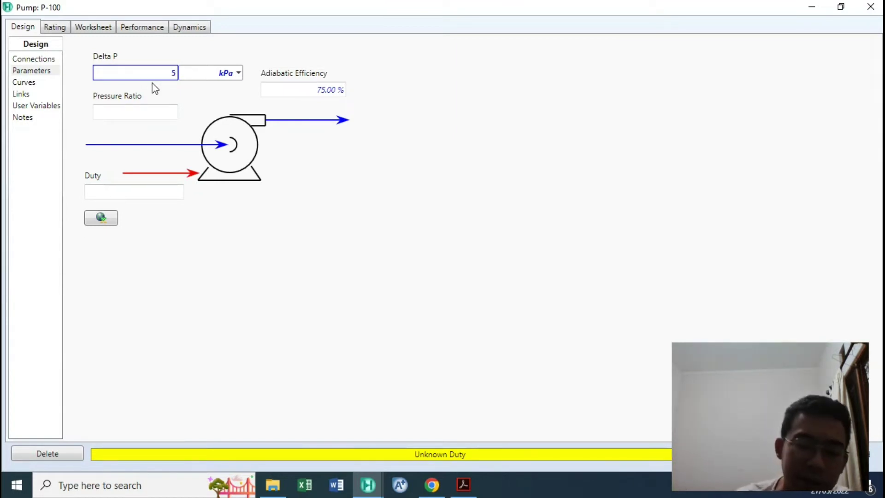
pyautogui.press('Return')
pyautogui.click(123, 24)
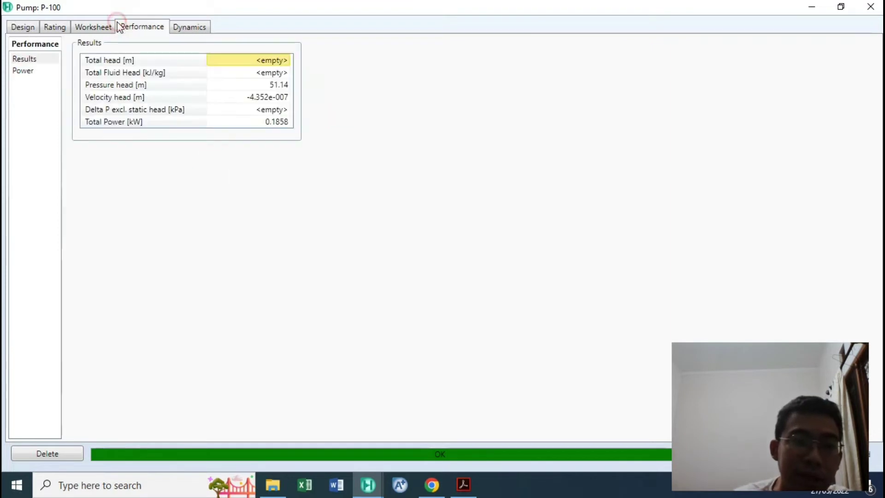
pyautogui.click(105, 28)
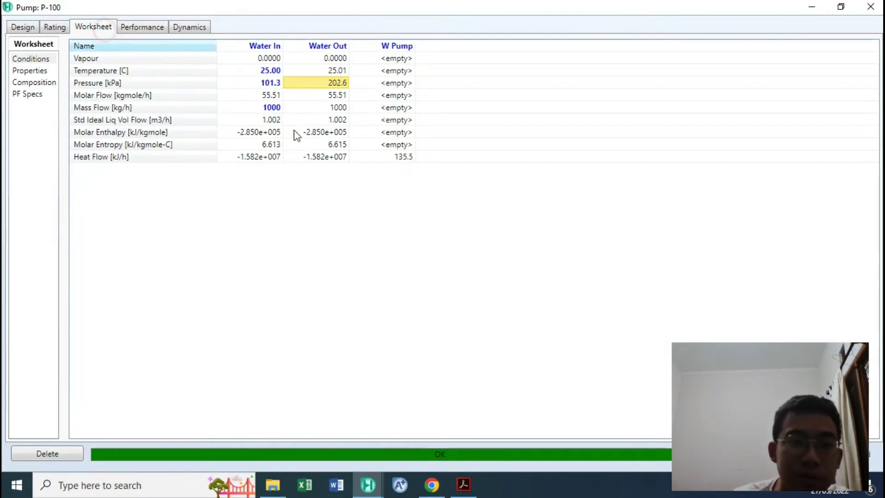
pyautogui.click(272, 84)
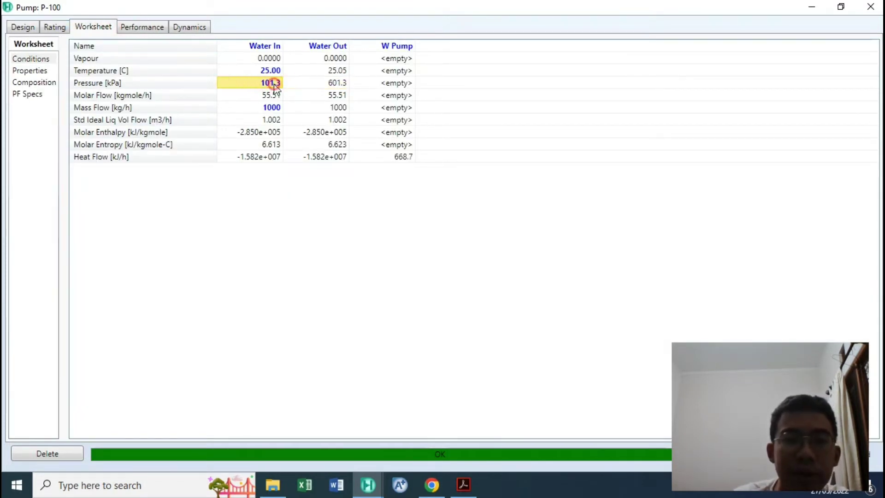
# - Try a Delta P of -50 kPa for the pump and check the Water Out pressure
pyautogui.click(27, 28)
pyautogui.click(138, 73)
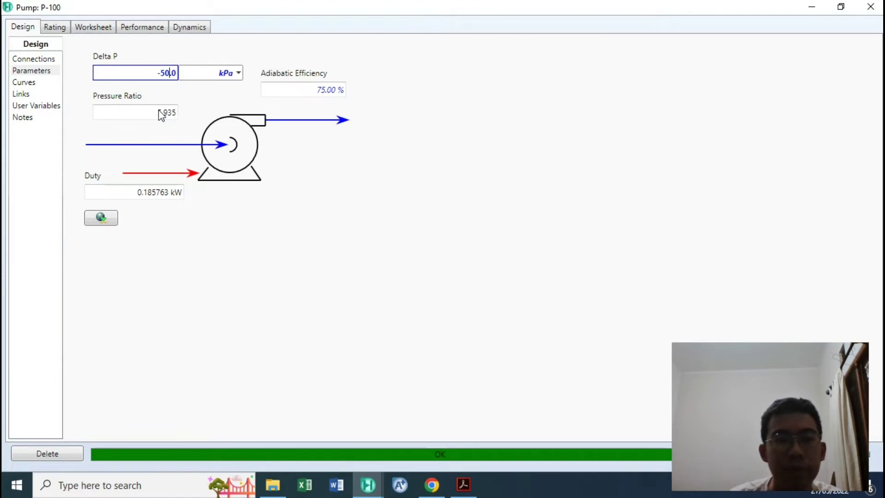
pyautogui.press('Return')
pyautogui.click(129, 31)
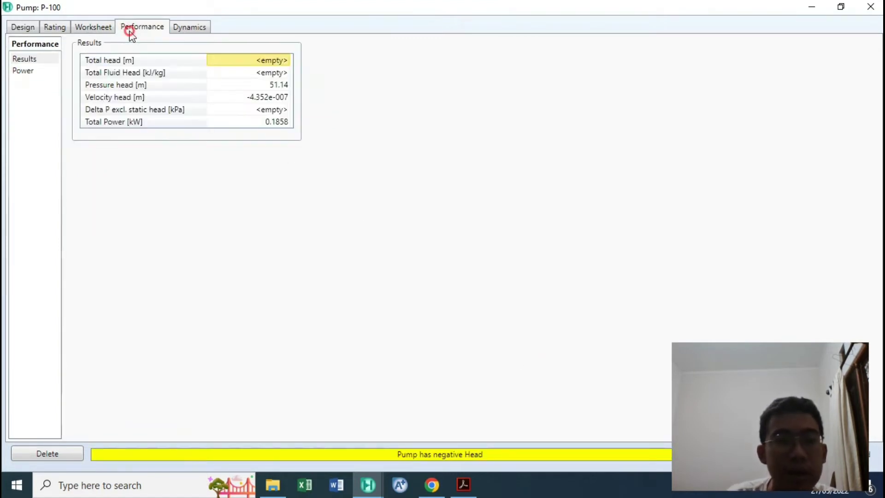
pyautogui.click(111, 29)
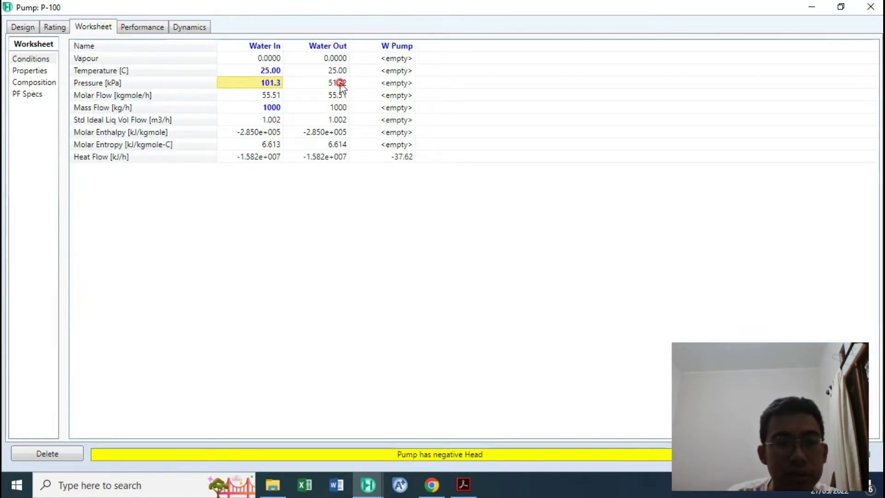
pyautogui.click(341, 83)
# - Clear the pump's Delta P and check the stream conditions and design parameters
pyautogui.click(21, 27)
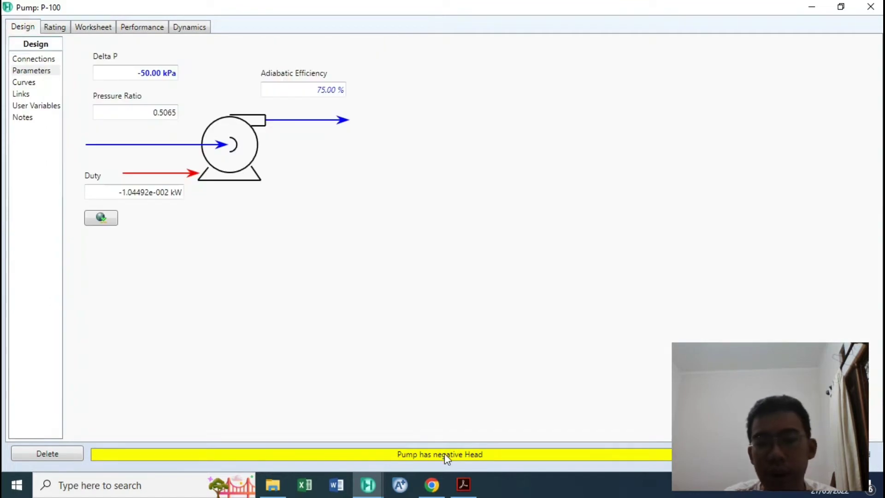
pyautogui.click(138, 73)
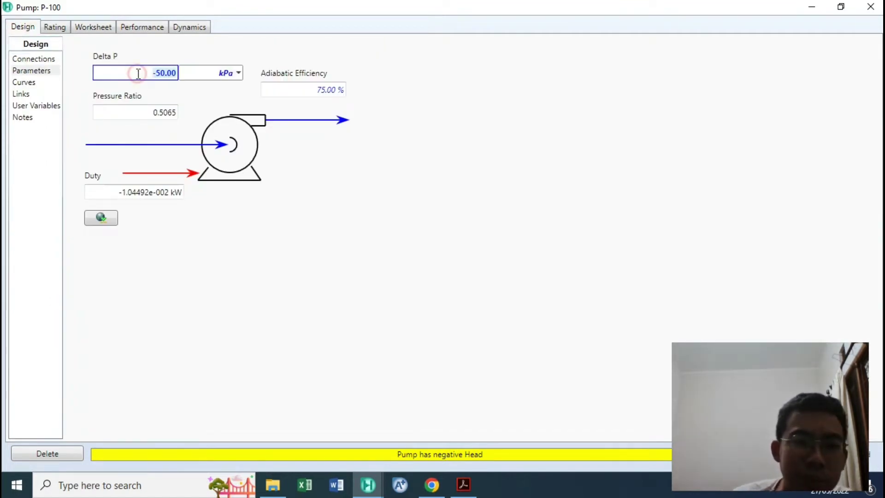
pyautogui.press('BackSpace')
pyautogui.press('Return')
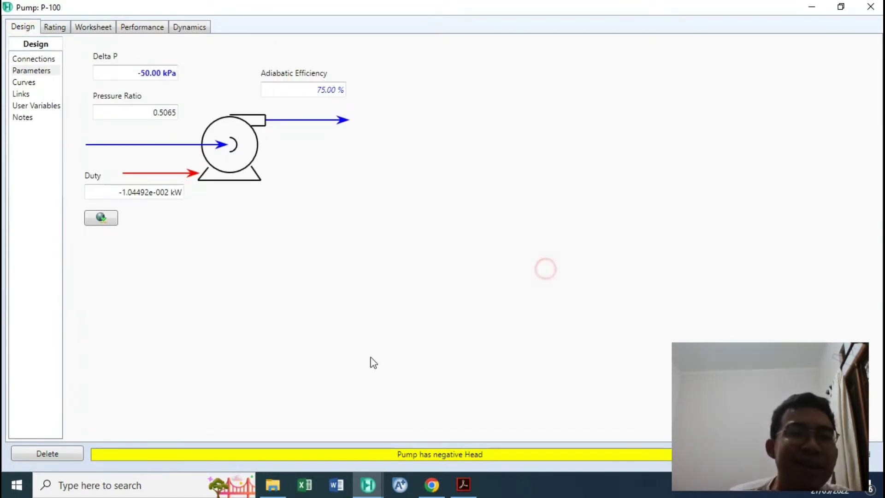
pyautogui.click(97, 27)
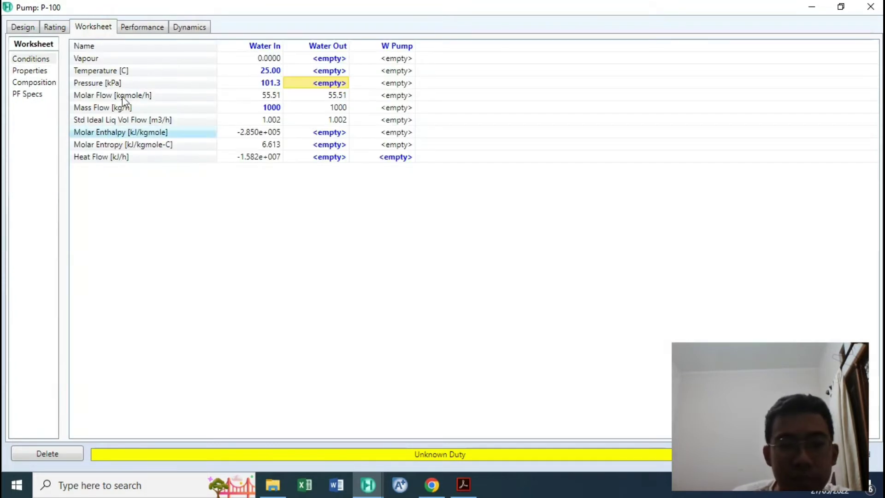
pyautogui.click(22, 26)
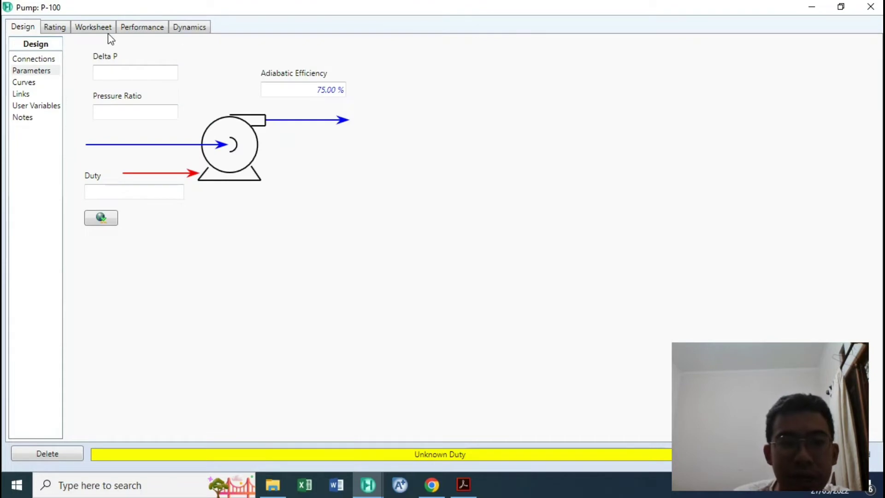
# - Check the required discharge pressure in the Simulkuy #26 PDF and set the Water Out pressure to 300 kPa
pyautogui.click(93, 27)
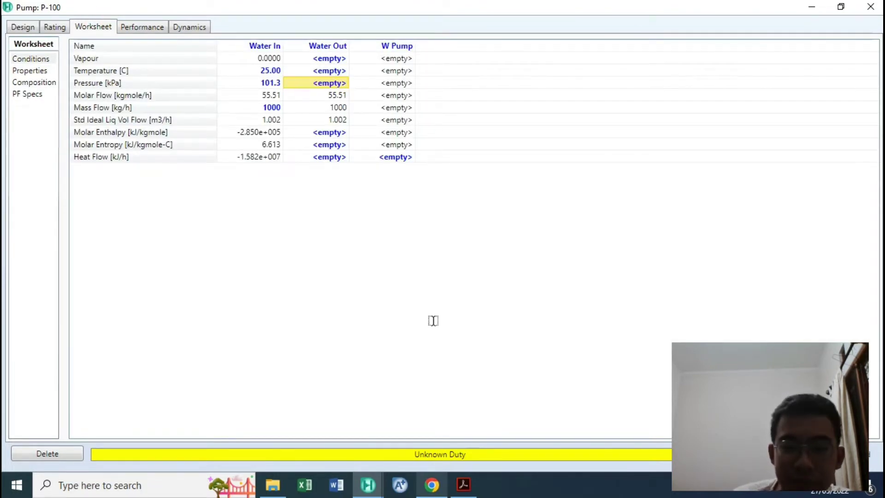
pyautogui.hotkey('alt', 'Tab')
pyautogui.click(463, 485)
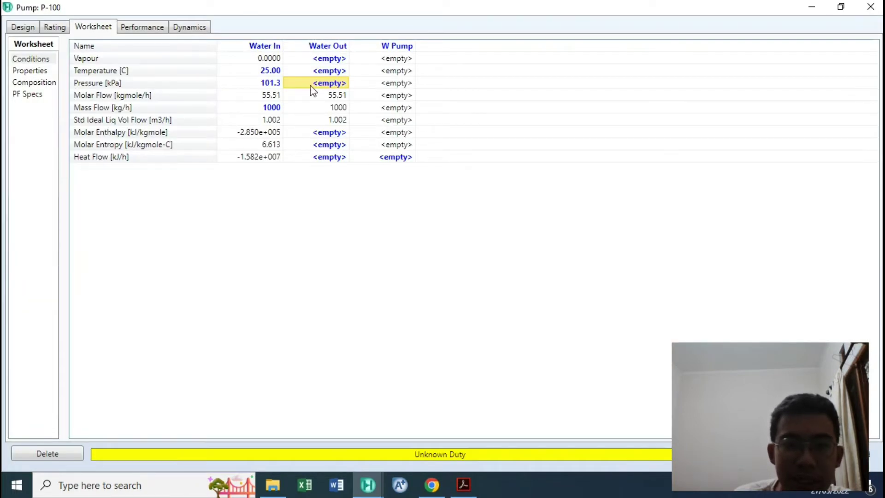
pyautogui.write('300')
pyautogui.press('Return')
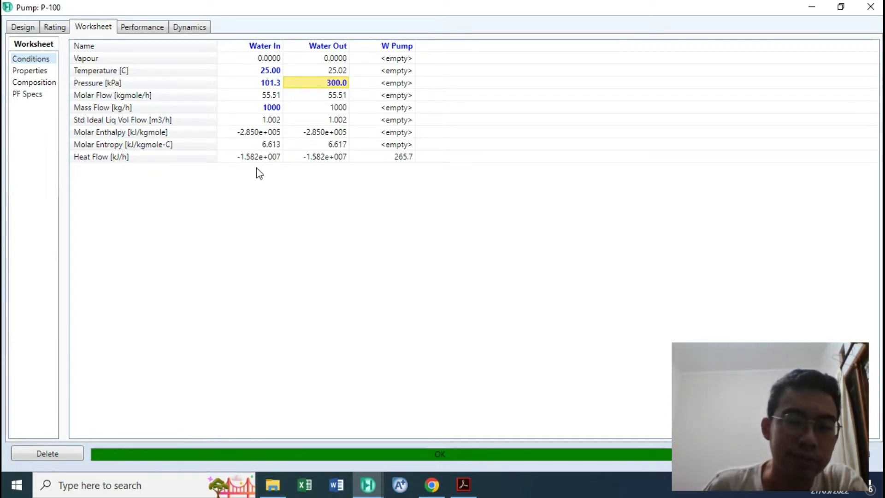
# - Reread the Simulkuy #26 problem statement and compare the temperatures and pressures of Water In and Water Out
pyautogui.moveTo(311, 141)
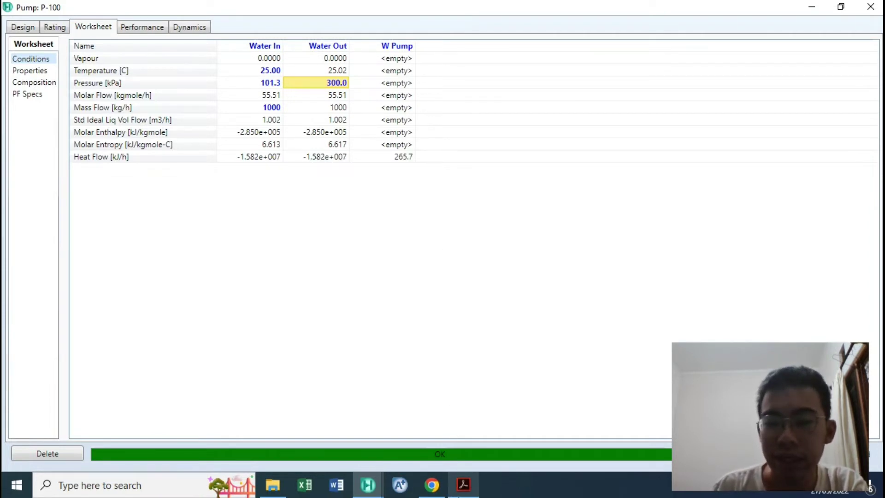
pyautogui.click(471, 486)
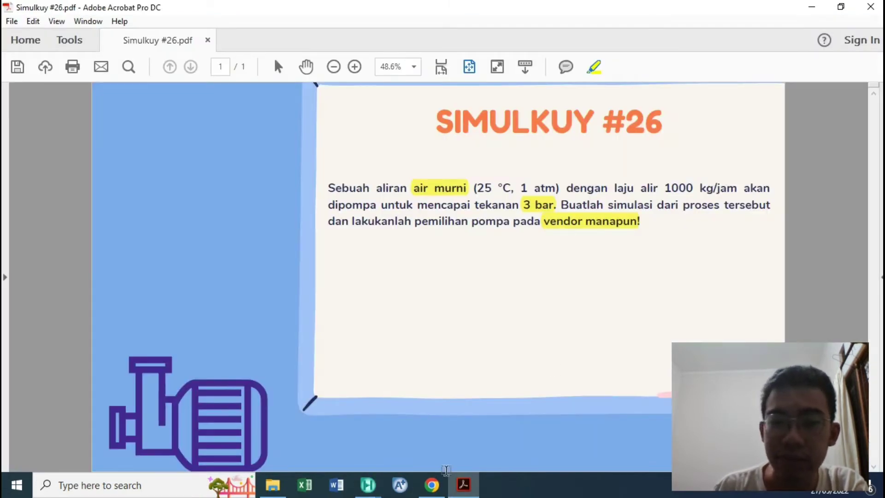
pyautogui.click(464, 485)
pyautogui.moveTo(337, 70)
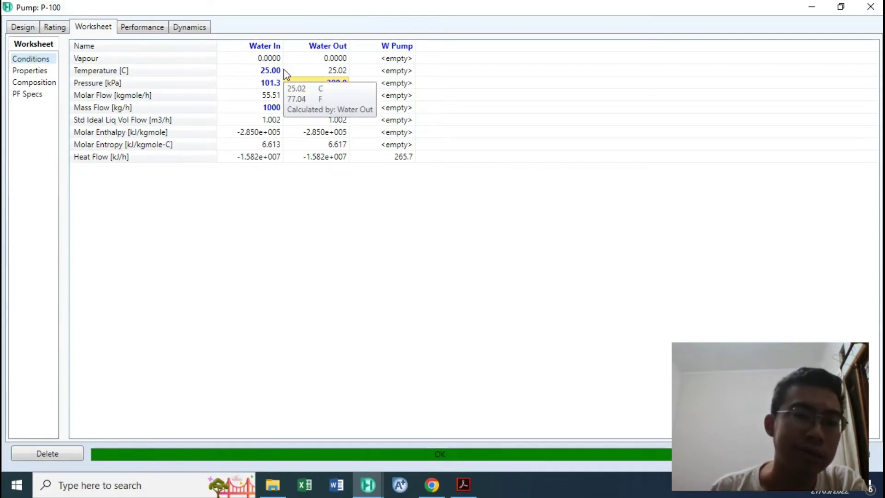
pyautogui.moveTo(302, 88)
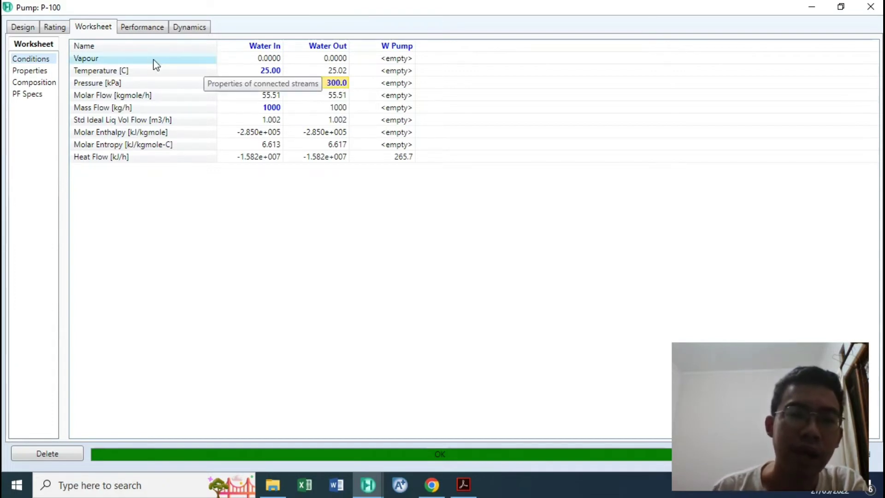
# - Add an empty characteristic curve to the pump's rating, review its flow, head and efficiency fields, and close it
pyautogui.click(56, 28)
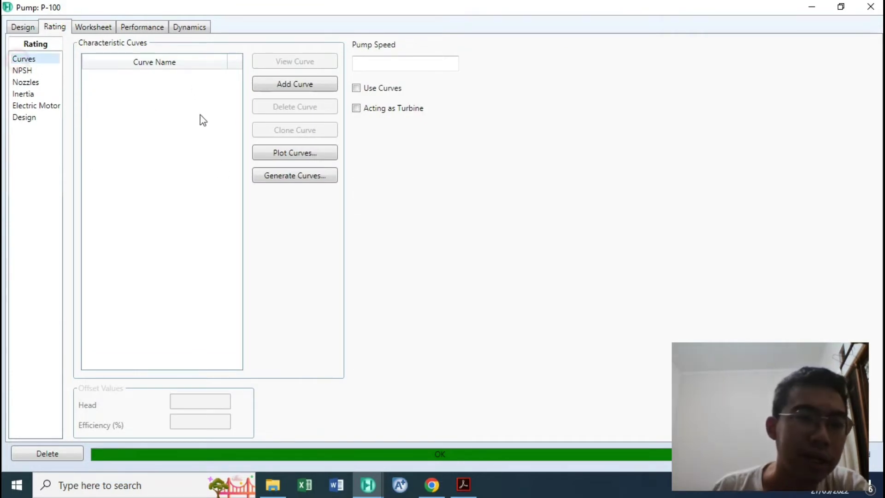
pyautogui.click(260, 85)
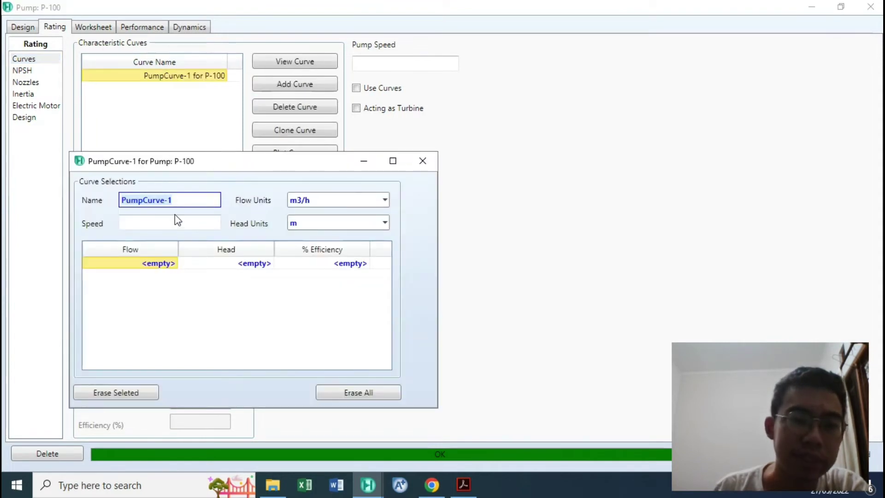
pyautogui.moveTo(156, 162); pyautogui.dragTo(283, 36)
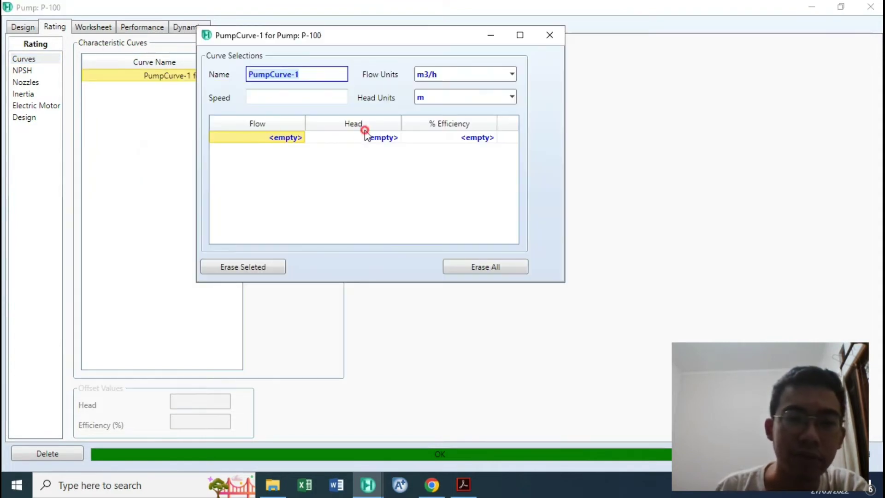
pyautogui.click(452, 138)
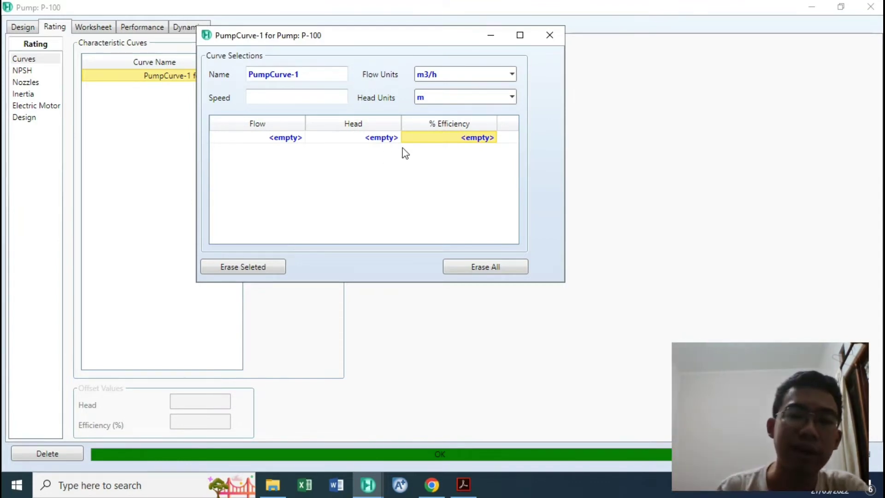
pyautogui.click(388, 137)
pyautogui.click(266, 138)
pyautogui.click(372, 147)
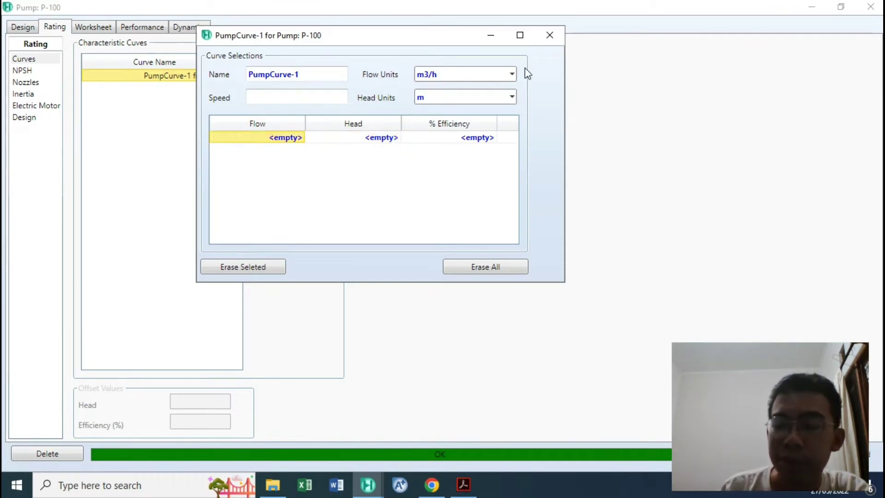
pyautogui.click(548, 35)
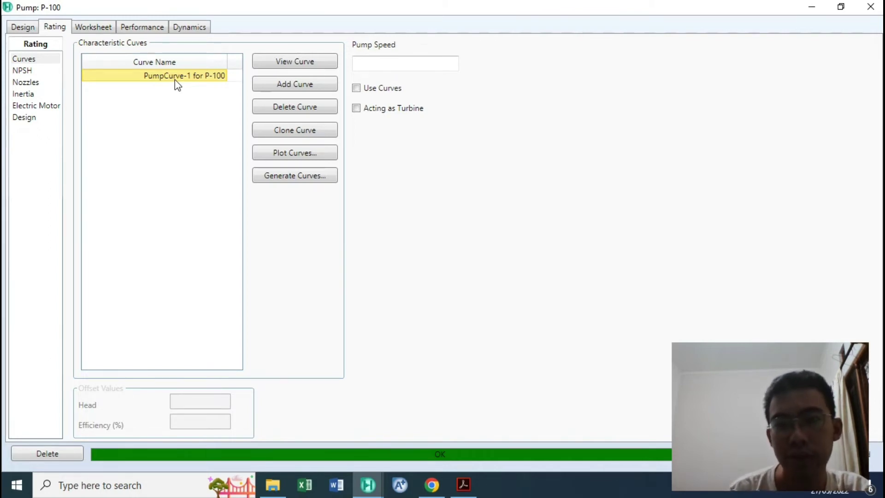
# - Examine the coefficients of the pump curve equation in the pump's design settings
pyautogui.click(26, 28)
pyautogui.click(23, 83)
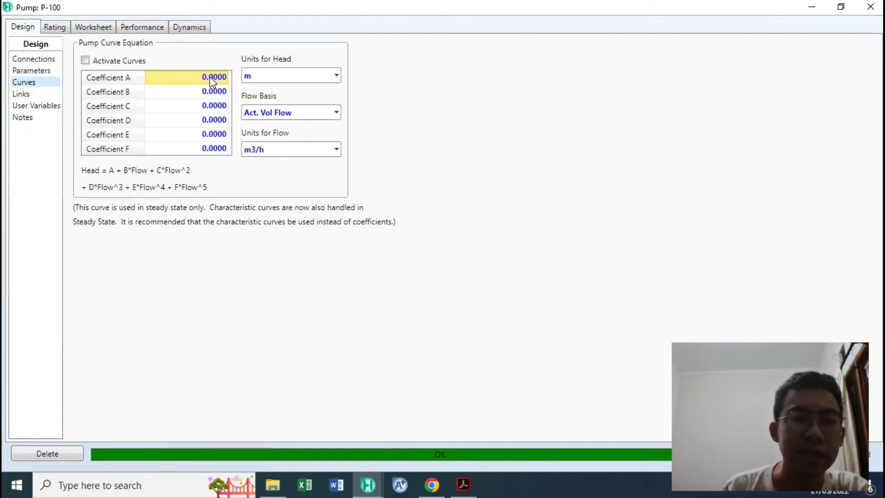
pyautogui.click(203, 92)
pyautogui.click(193, 121)
pyautogui.click(175, 77)
pyautogui.click(189, 92)
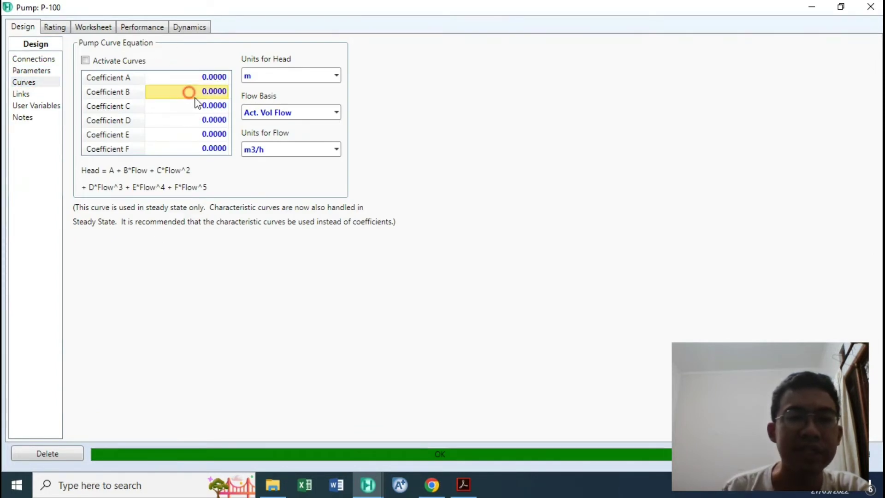
# - Examine the remaining pump curve coefficients and the NPSH available in the pump's rating
pyautogui.click(199, 106)
pyautogui.click(200, 119)
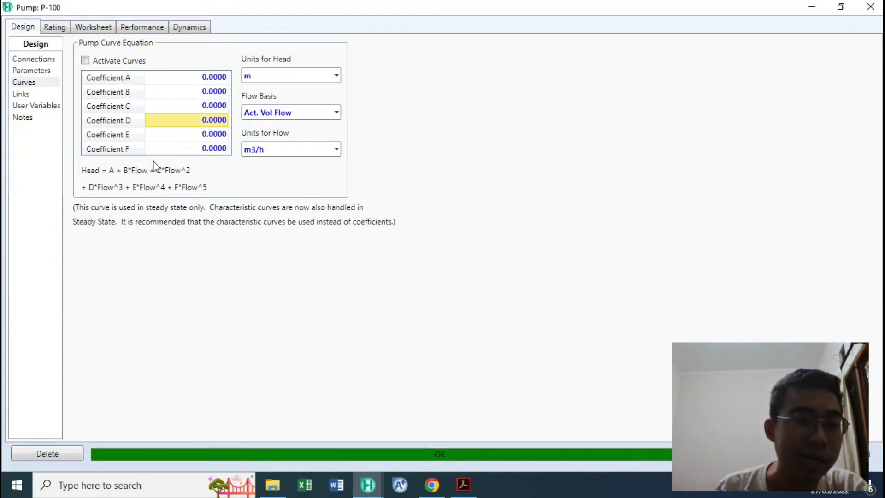
pyautogui.click(54, 27)
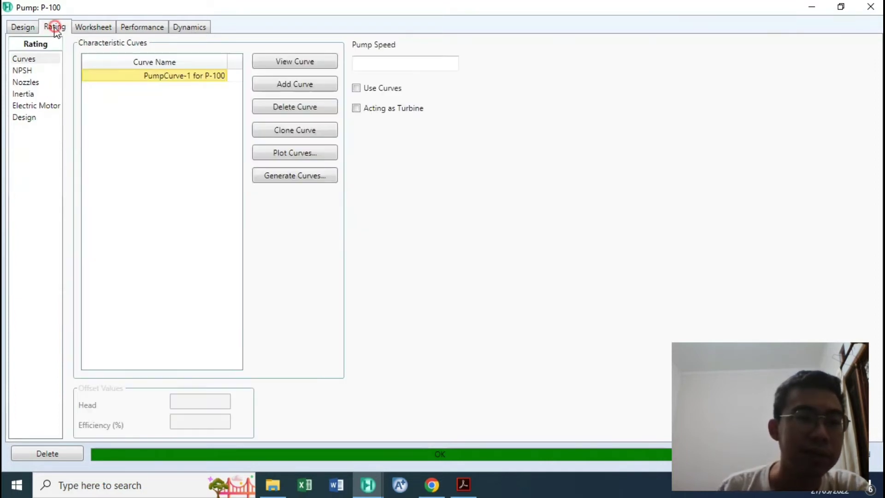
pyautogui.click(27, 70)
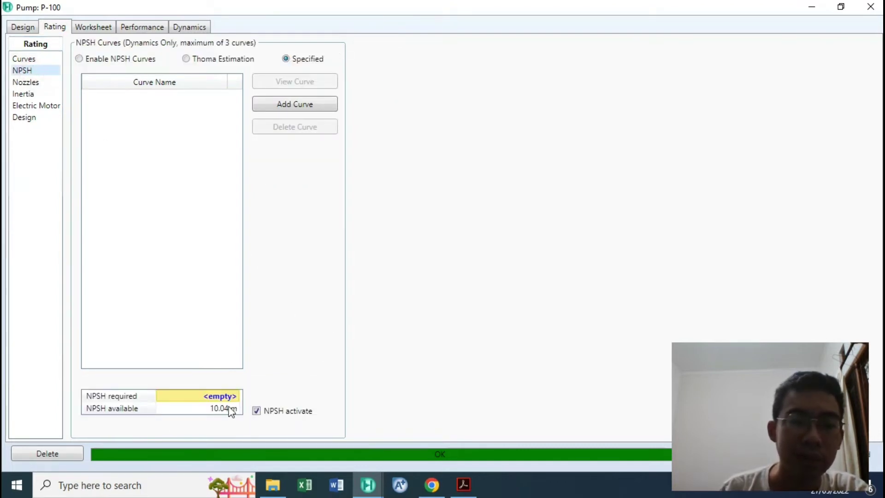
pyautogui.moveTo(228, 415)
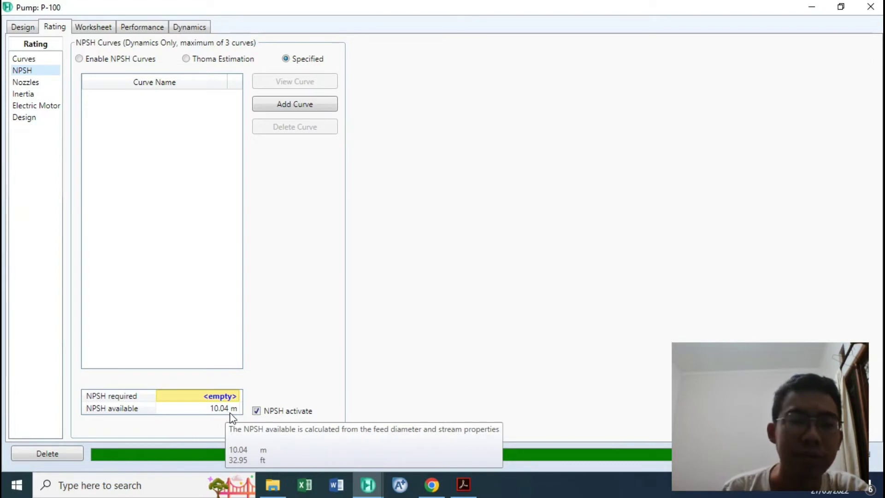
pyautogui.click(231, 413)
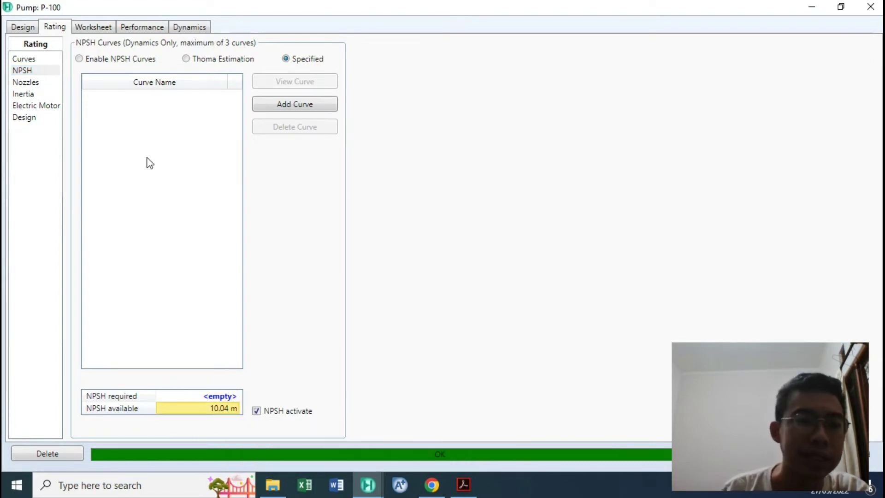
# - Review the pump's nozzle diameters and elevations, inertia parameters and electric motor settings, and close the pump window
pyautogui.click(25, 83)
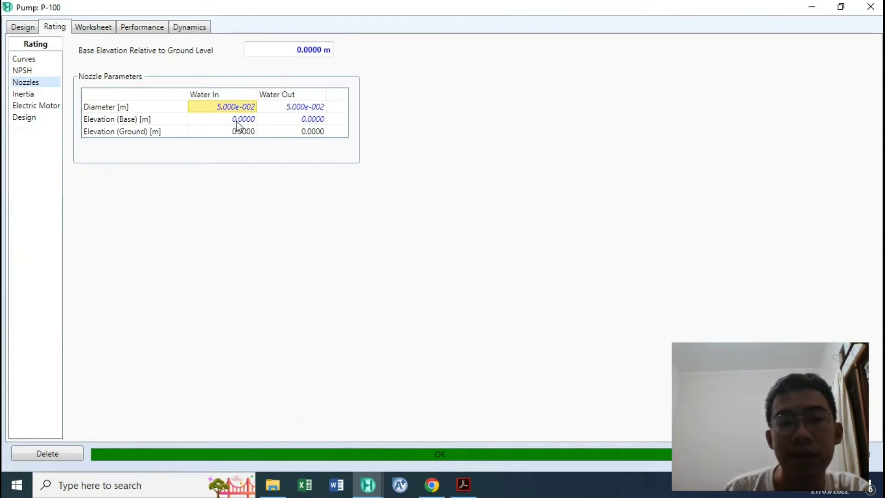
pyautogui.click(302, 107)
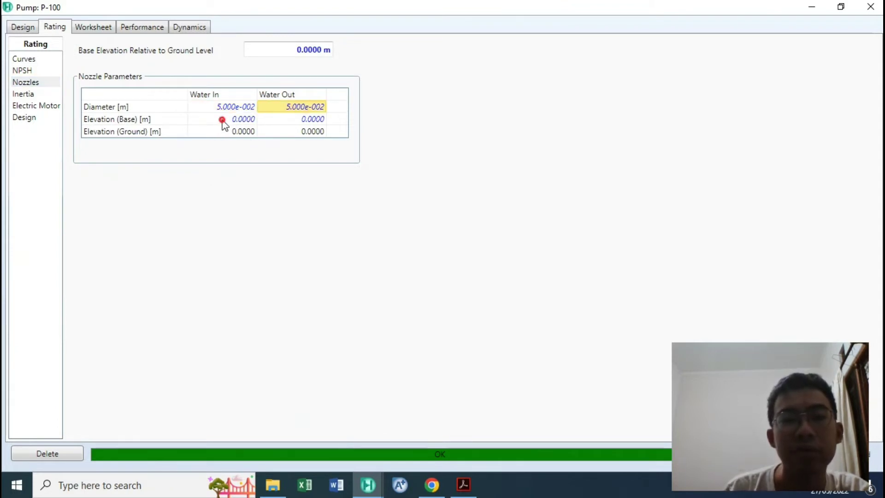
pyautogui.click(223, 121)
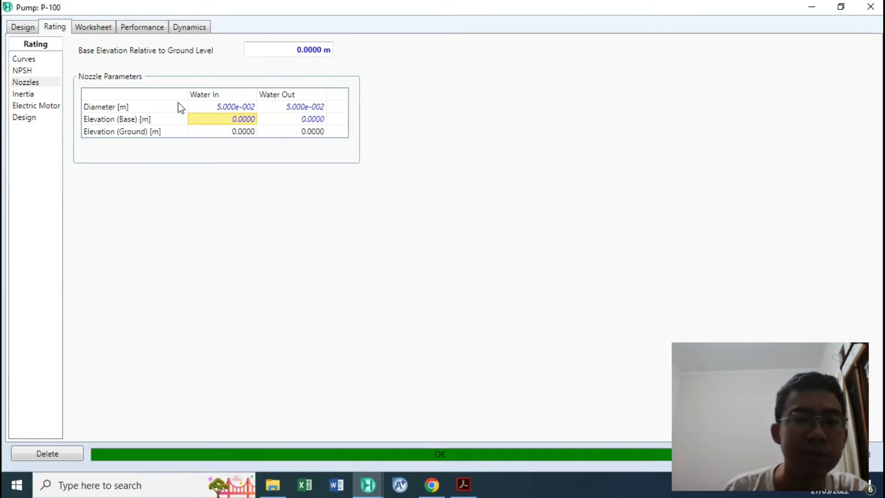
pyautogui.click(28, 94)
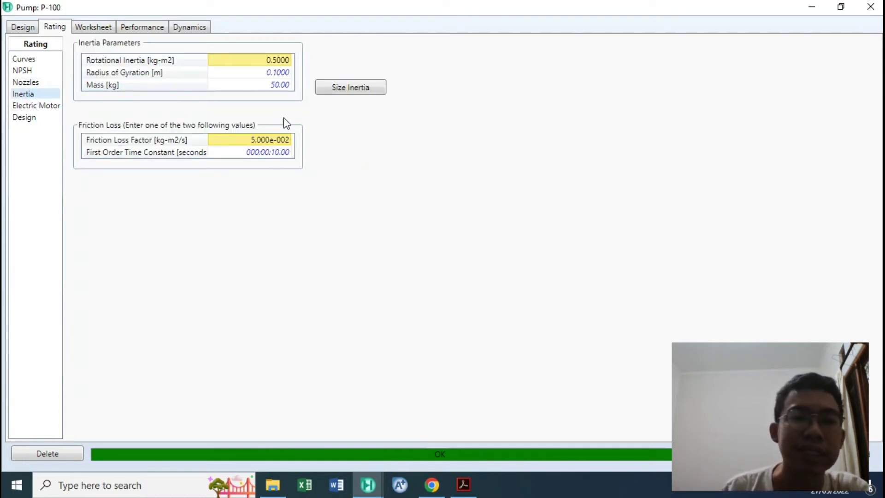
pyautogui.click(53, 110)
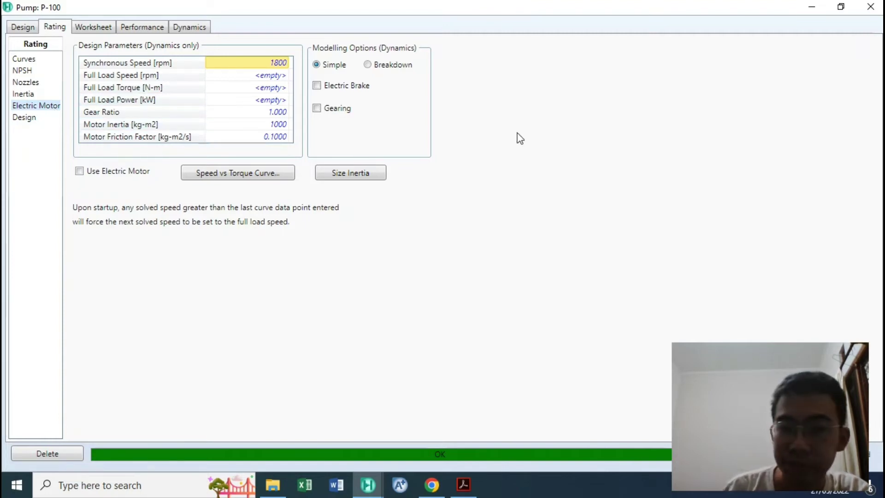
pyautogui.click(881, 11)
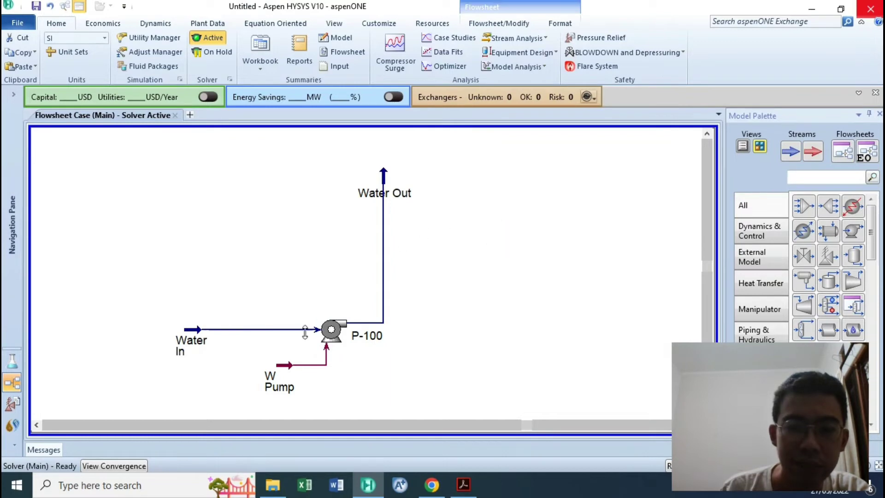
# - Show the data table of the W Pump energy stream and place it beside the stream, below the P-100 label
pyautogui.scroll(-1, 299, 366)
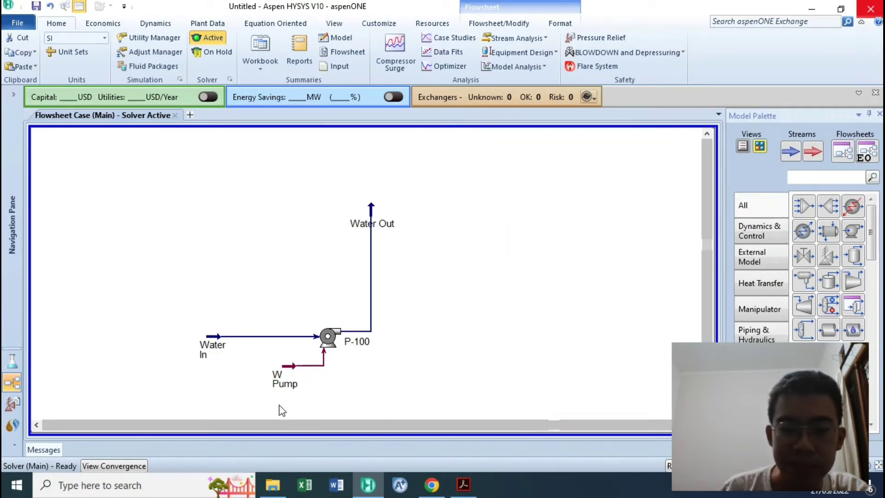
pyautogui.doubleClick(282, 389)
pyautogui.rightClick(283, 390)
pyautogui.click(280, 259)
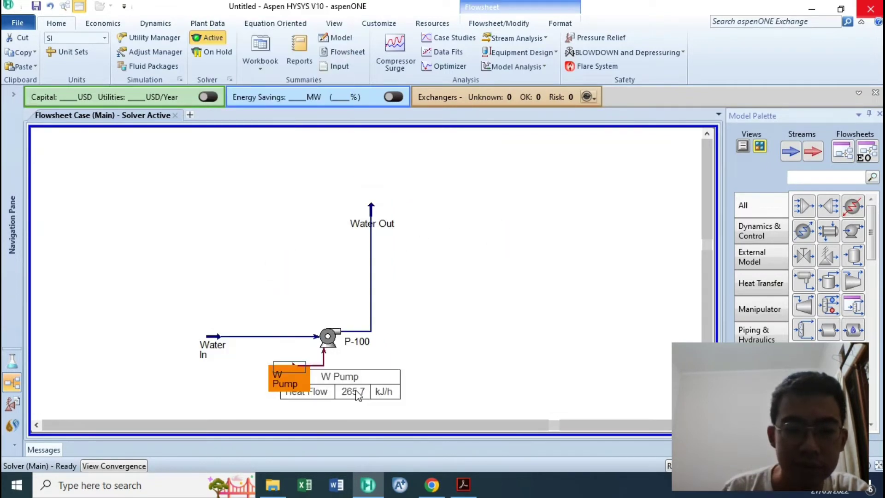
pyautogui.moveTo(358, 395); pyautogui.dragTo(444, 390)
# - Replace Heat Flow with the Power variable in the W Pump table and close the table settings
pyautogui.doubleClick(445, 389)
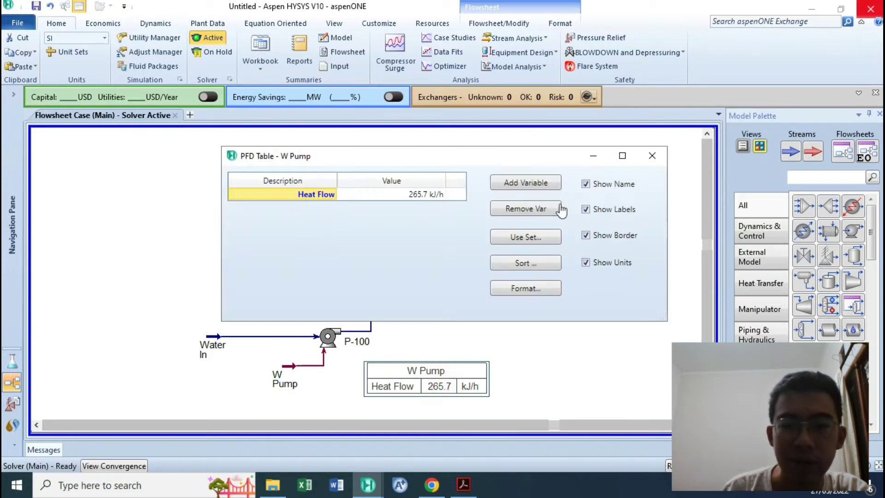
pyautogui.click(548, 181)
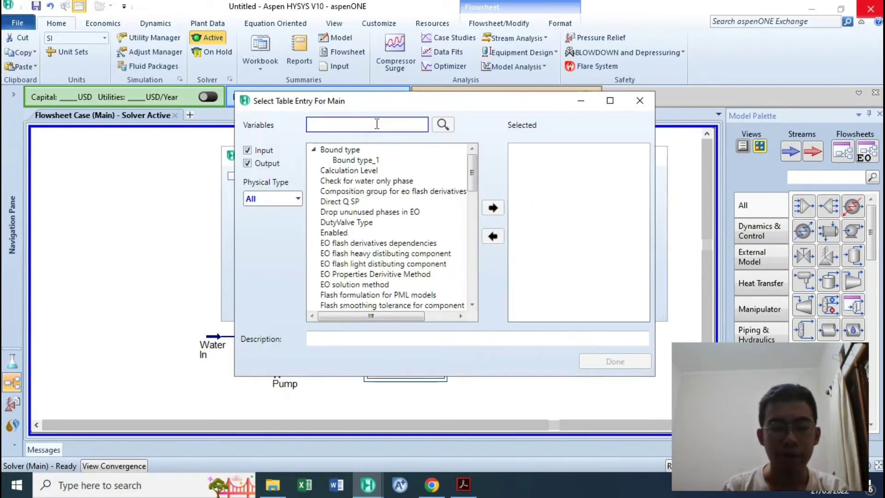
pyautogui.click(311, 125)
pyautogui.write('power')
pyautogui.click(331, 150)
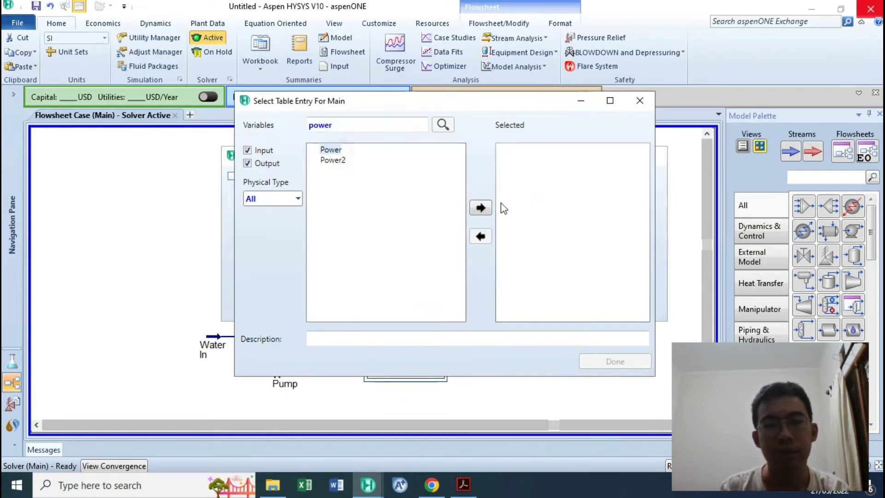
pyautogui.click(480, 208)
pyautogui.click(640, 363)
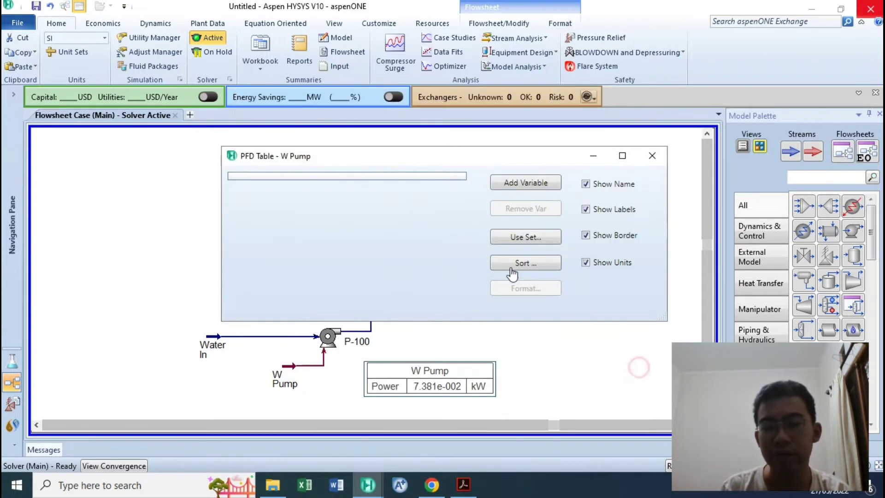
pyautogui.click(652, 156)
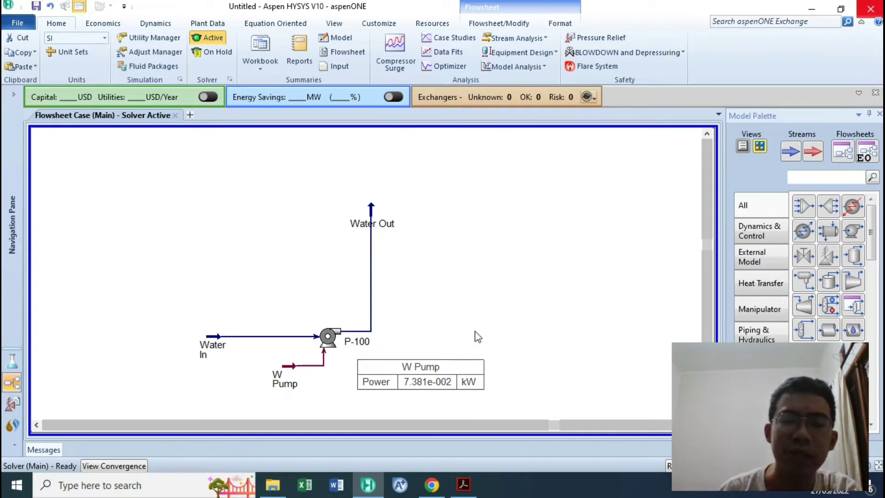
pyautogui.click(411, 377)
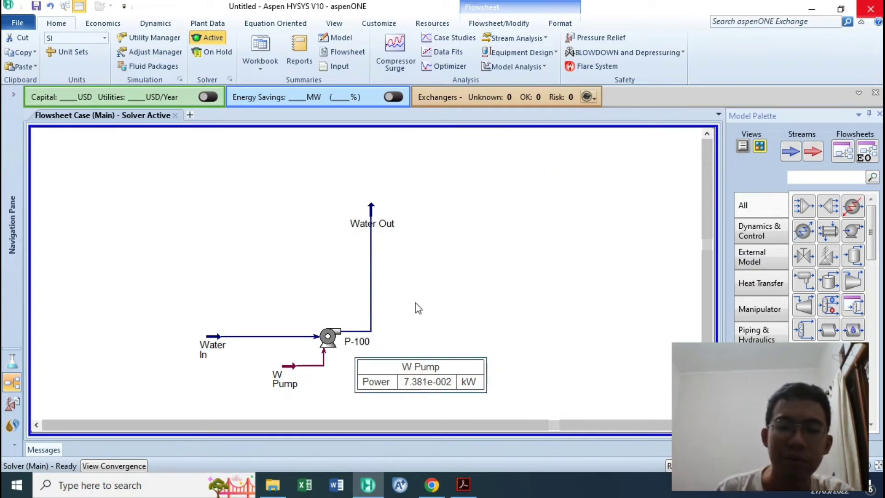
# - Move the Water Out stream slightly farther from the pump on the flowsheet
pyautogui.moveTo(372, 225)
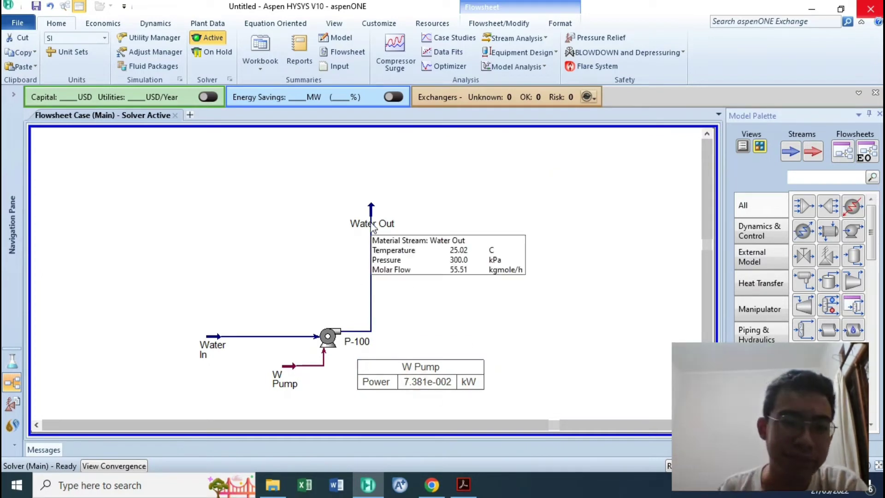
pyautogui.moveTo(372, 225); pyautogui.dragTo(377, 216)
pyautogui.click(446, 184)
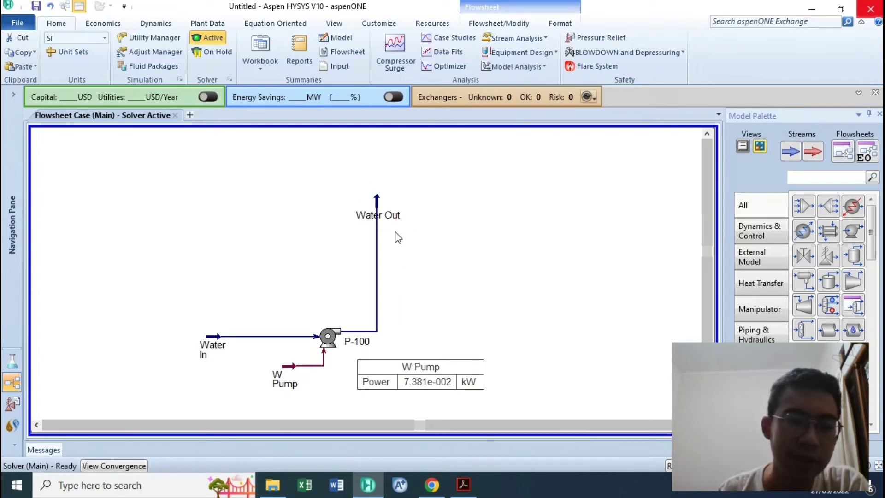
# - Check the pressure head in the performance results of pump P-100 and close the pump window
pyautogui.doubleClick(328, 337)
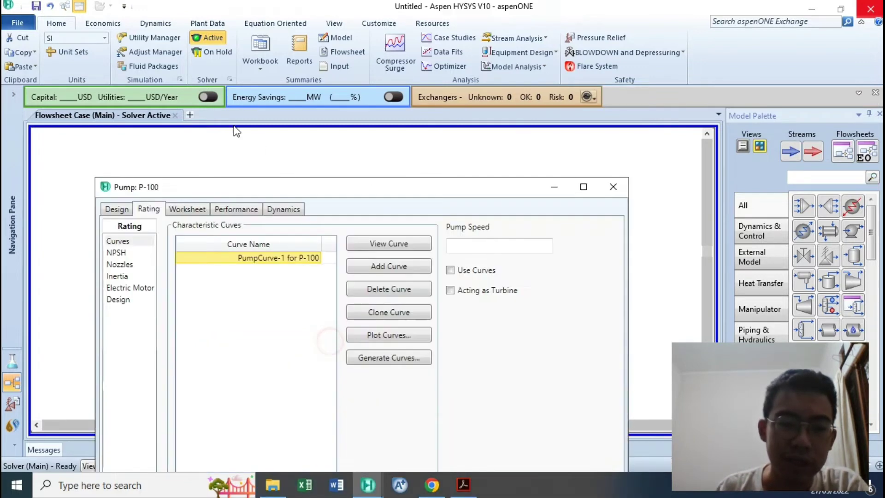
pyautogui.click(229, 211)
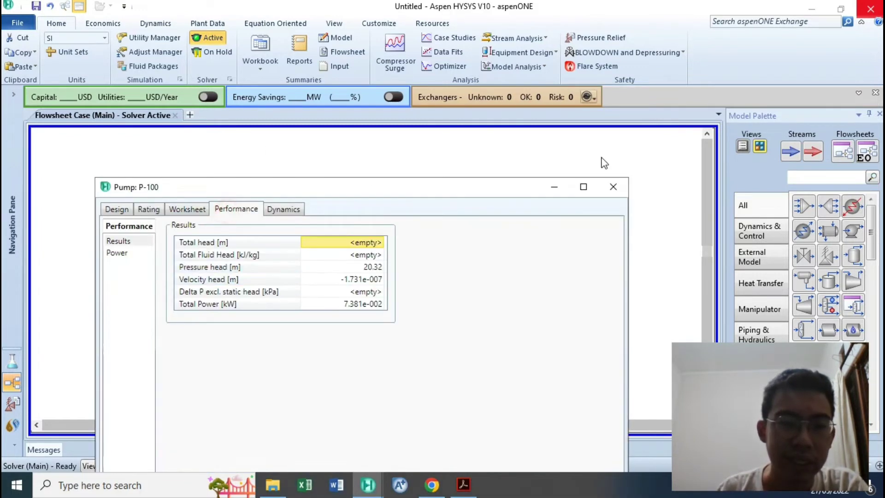
pyautogui.click(376, 269)
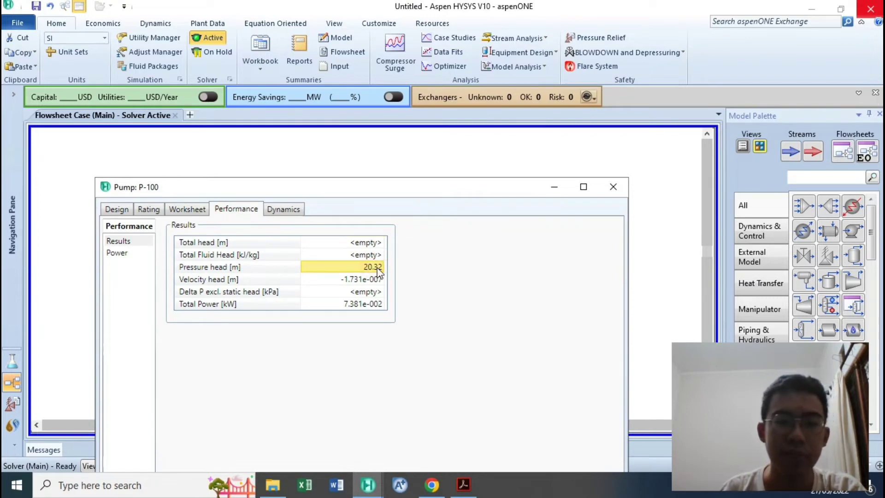
pyautogui.click(613, 187)
# - Show the data table of pump P-100 and place it in the empty area beside the Water Out line
pyautogui.rightClick(352, 341)
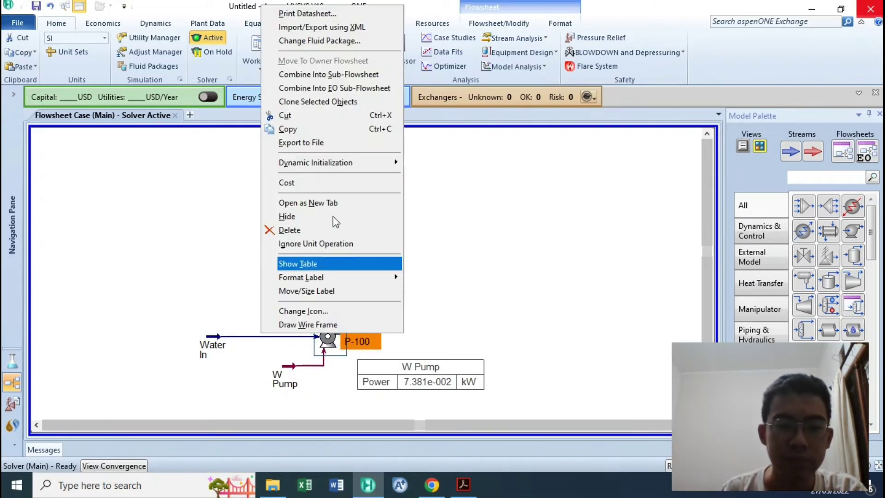
pyautogui.click(316, 260)
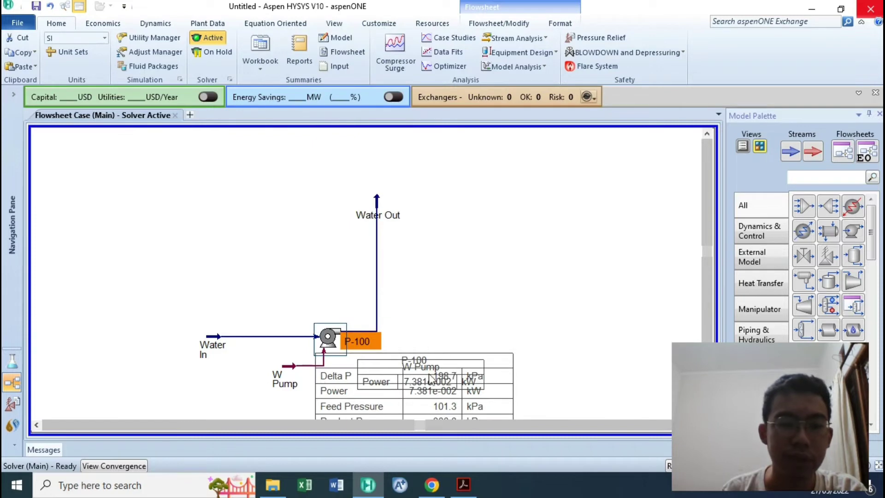
pyautogui.moveTo(450, 401); pyautogui.dragTo(549, 267)
# - Remove Power, Feed Pressure, Product Pressure and Molar Flow from the P-100 table, keeping only Delta P
pyautogui.doubleClick(530, 270)
pyautogui.click(299, 207)
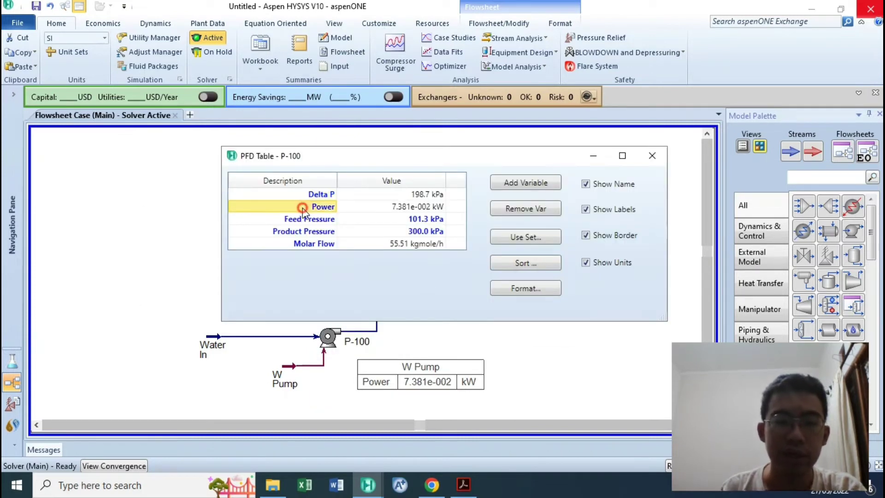
pyautogui.keyDown('shift'); pyautogui.click(318, 242); pyautogui.keyUp('shift')
pyautogui.click(525, 209)
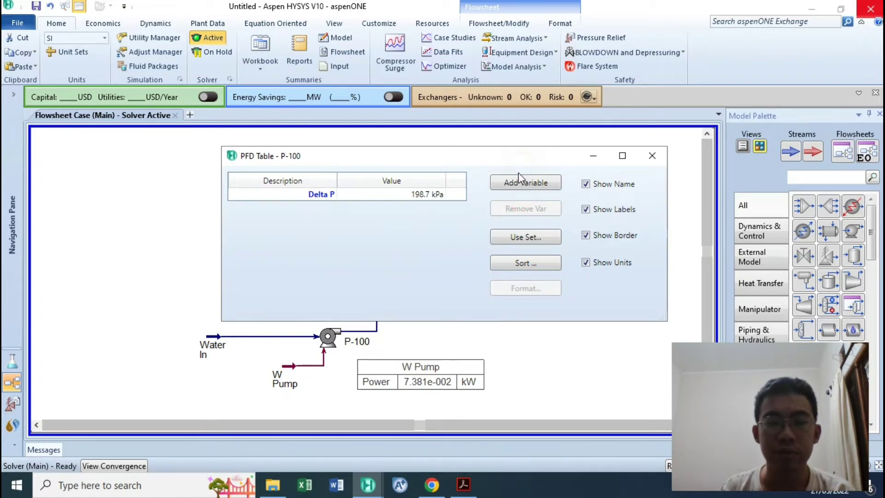
# - Add the Pressure Head variable to the P-100 table and reposition the table between Water Out and the W Pump table
pyautogui.click(505, 182)
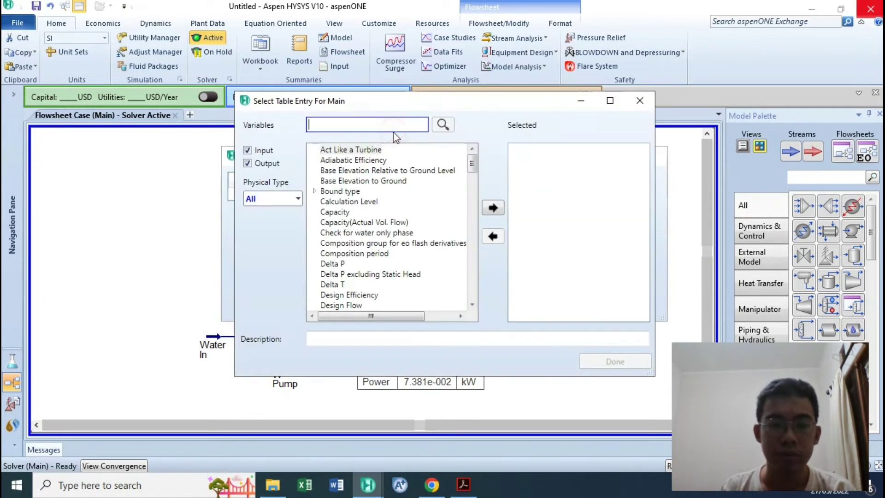
pyautogui.write('head')
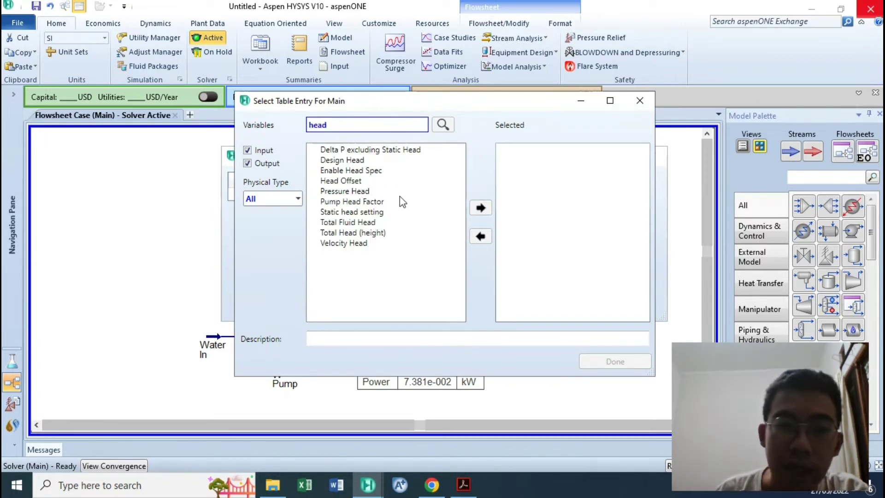
pyautogui.click(362, 191)
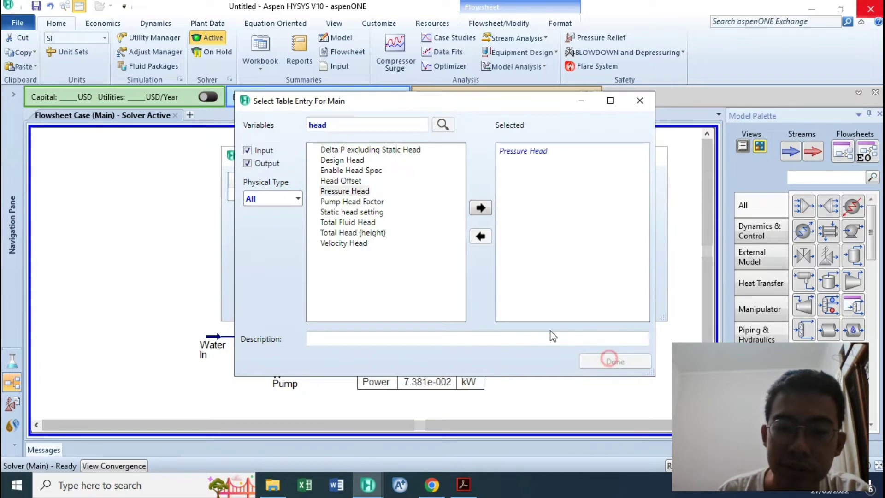
pyautogui.click(617, 361)
pyautogui.click(652, 156)
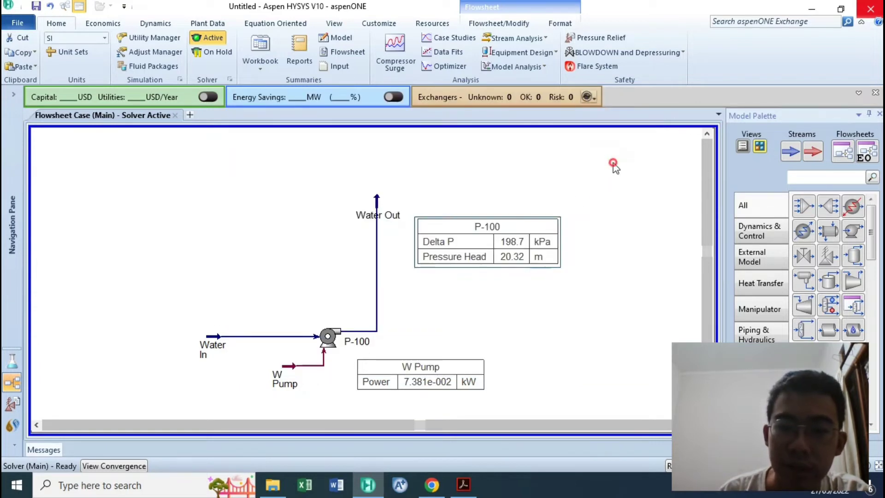
pyautogui.moveTo(509, 259); pyautogui.dragTo(525, 277)
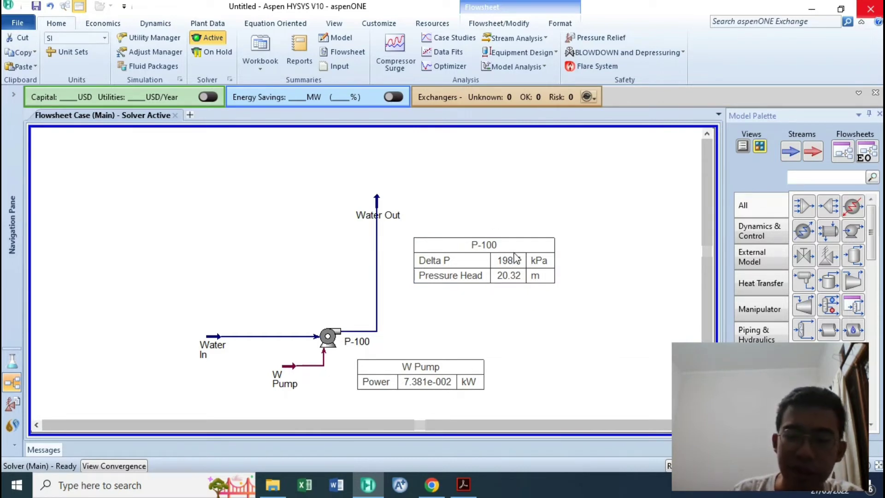
pyautogui.click(368, 208)
pyautogui.rightClick(369, 206)
pyautogui.click(504, 230)
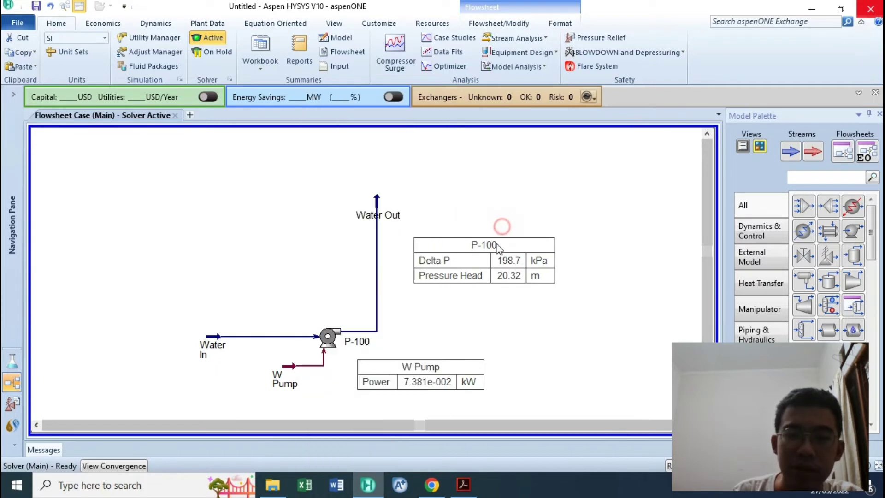
pyautogui.click(367, 206)
pyautogui.rightClick(366, 206)
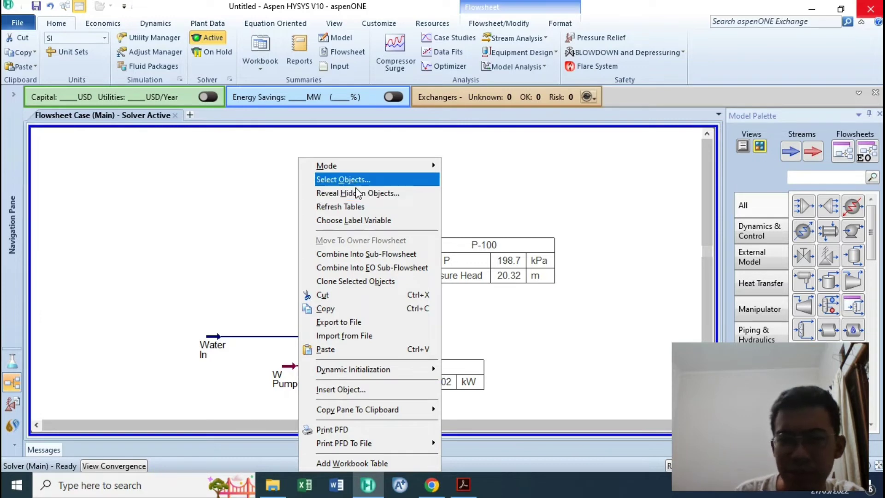
pyautogui.click(489, 180)
pyautogui.click(376, 210)
pyautogui.rightClick(373, 210)
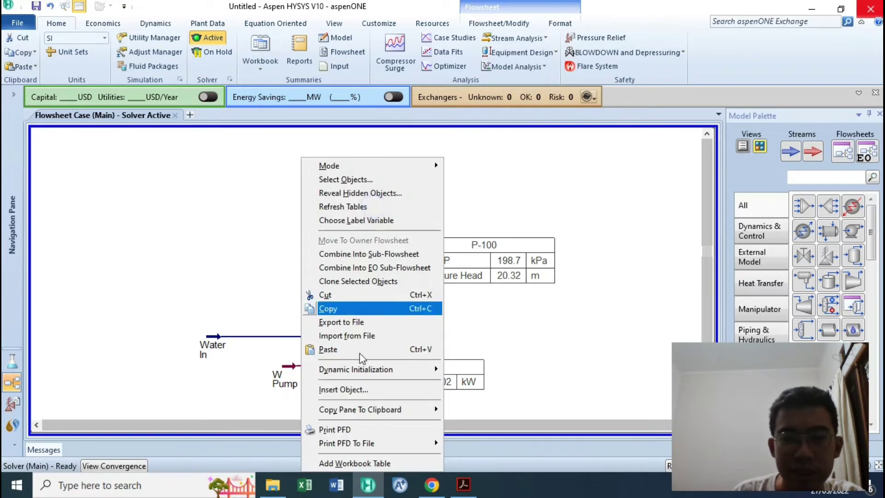
pyautogui.click(490, 148)
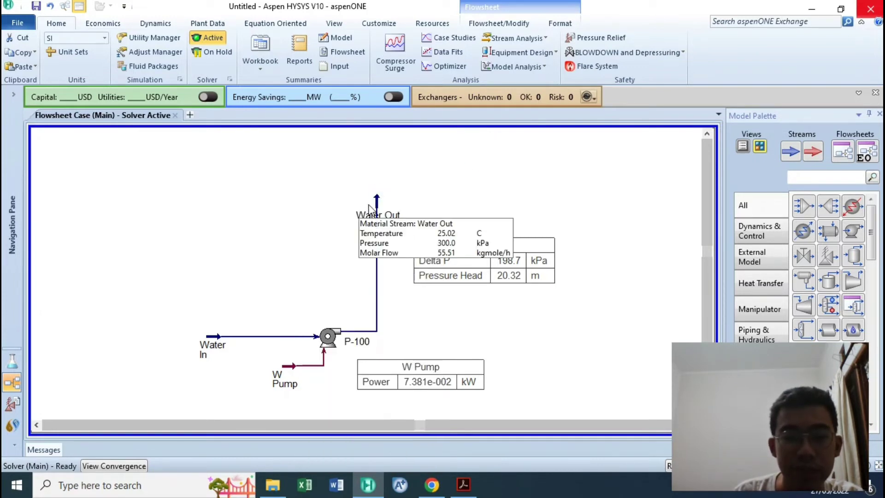
# - Show the data table of the Water Out stream and place it in the empty area beside its line, away from the P-100 table
pyautogui.rightClick(377, 210)
pyautogui.click(342, 349)
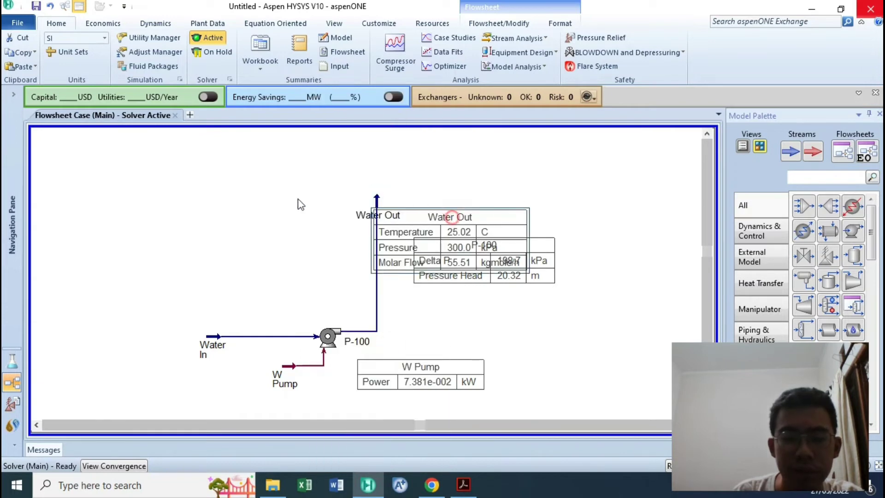
pyautogui.moveTo(482, 269); pyautogui.dragTo(289, 228)
# - Remove Temperature and Molar Flow from the Water Out table, keeping only Pressure, and reposition the table above the Water Out stream
pyautogui.doubleClick(289, 228)
pyautogui.click(300, 219)
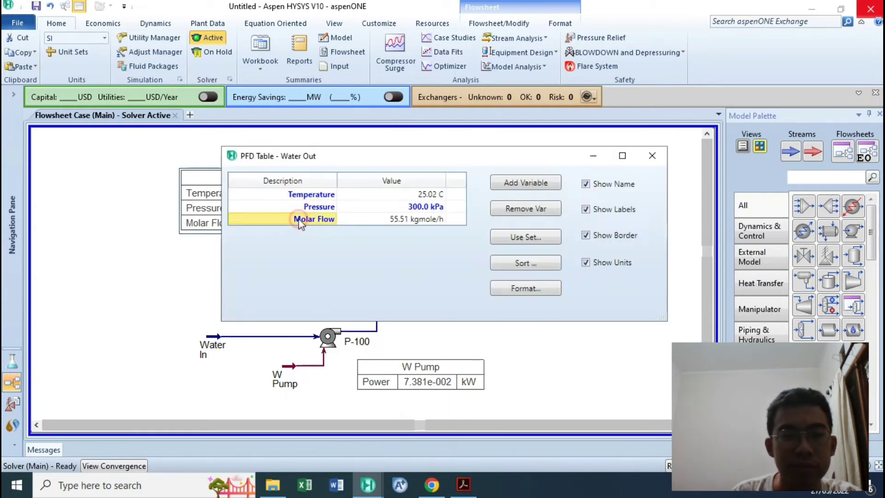
pyautogui.keyDown('shift'); pyautogui.click(305, 195); pyautogui.keyUp('shift')
pyautogui.click(497, 211)
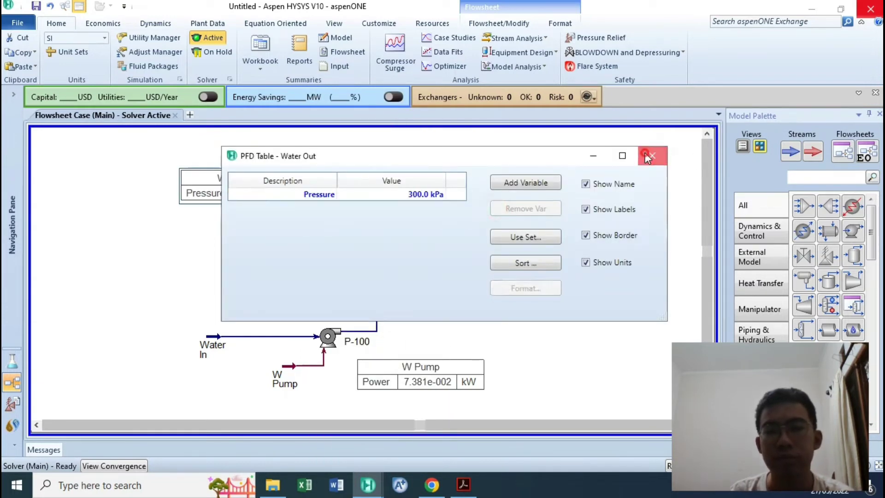
pyautogui.click(652, 155)
pyautogui.moveTo(312, 196); pyautogui.dragTo(309, 179)
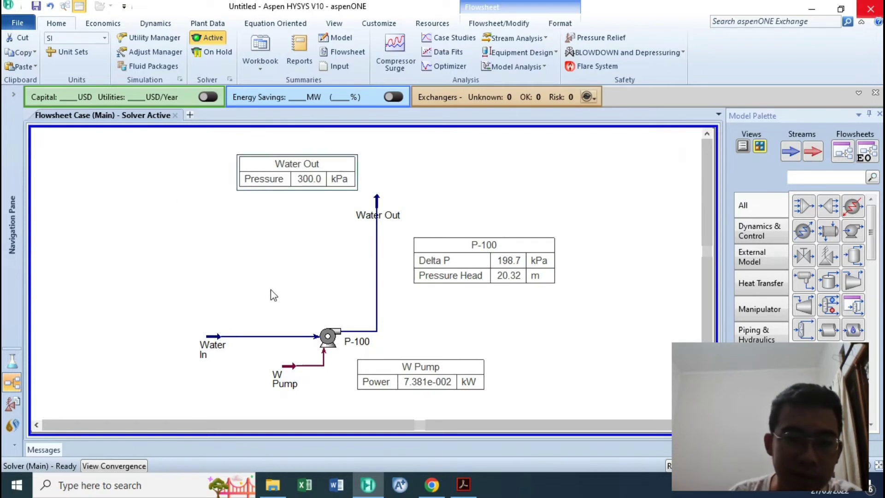
# - Show the data table of the Water In stream above its line and remove Temperature, Pressure and Molar Flow from it
pyautogui.rightClick(223, 346)
pyautogui.click(235, 349)
pyautogui.moveTo(258, 362); pyautogui.dragTo(175, 253)
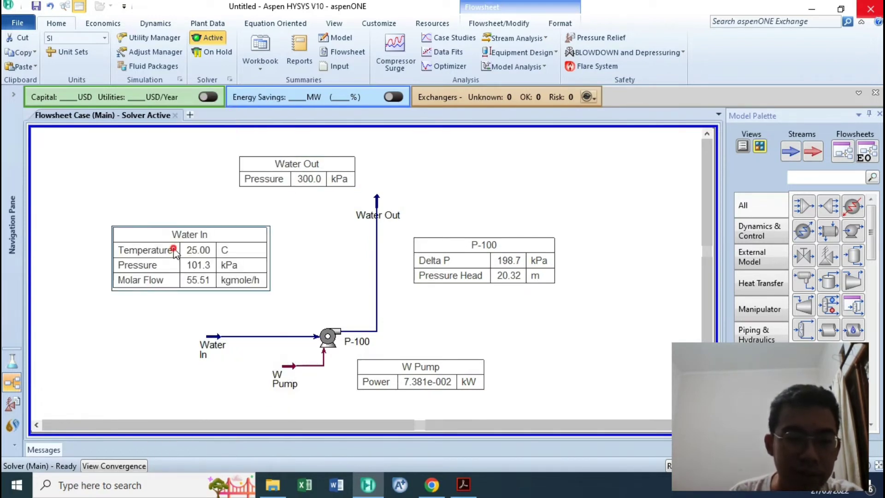
pyautogui.doubleClick(175, 253)
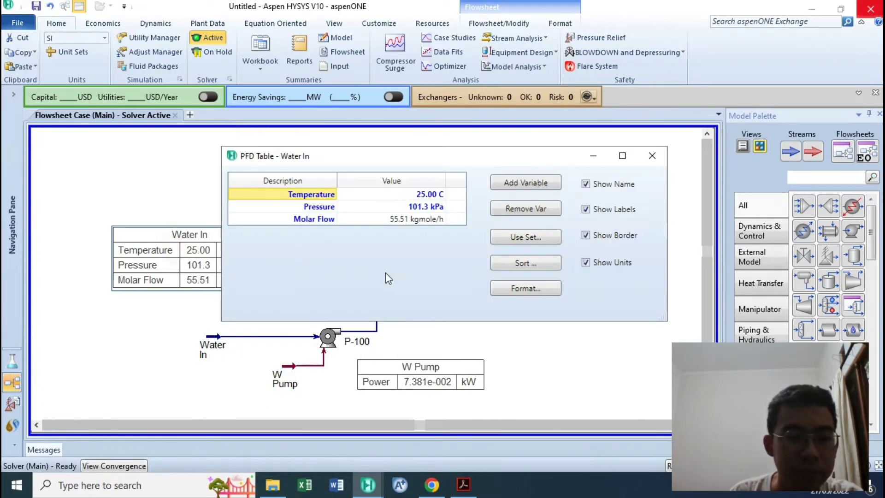
pyautogui.keyDown('shift'); pyautogui.click(333, 220); pyautogui.keyUp('shift')
pyautogui.click(525, 209)
# - Search the variables for "volume fl", add Actual Volume Flow to the Water In table and close the table settings
pyautogui.click(525, 183)
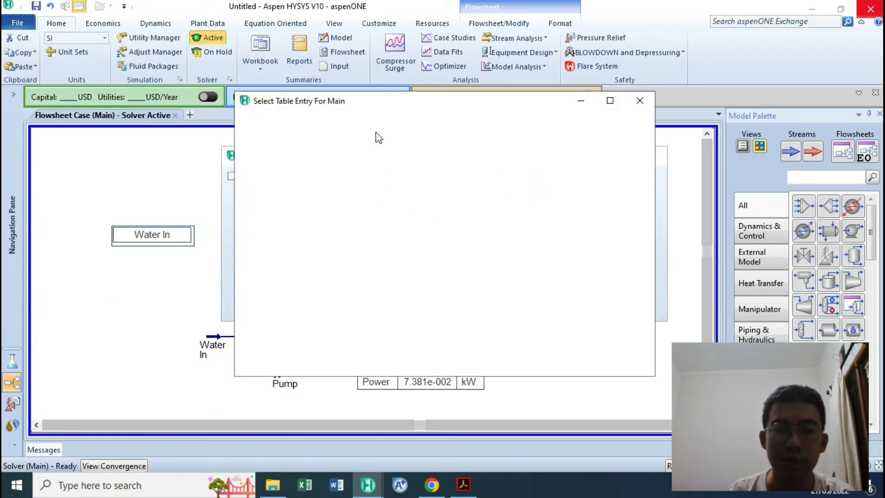
pyautogui.click(382, 122)
pyautogui.write('volume fl')
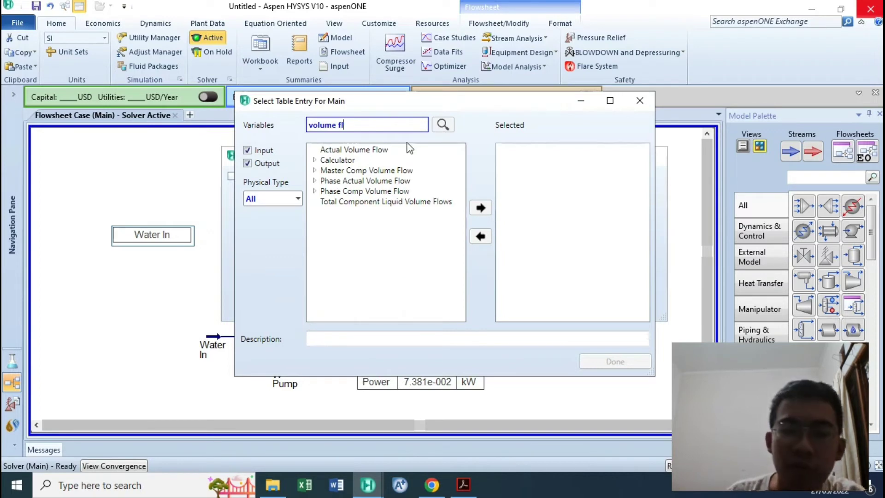
pyautogui.click(375, 149)
pyautogui.click(480, 208)
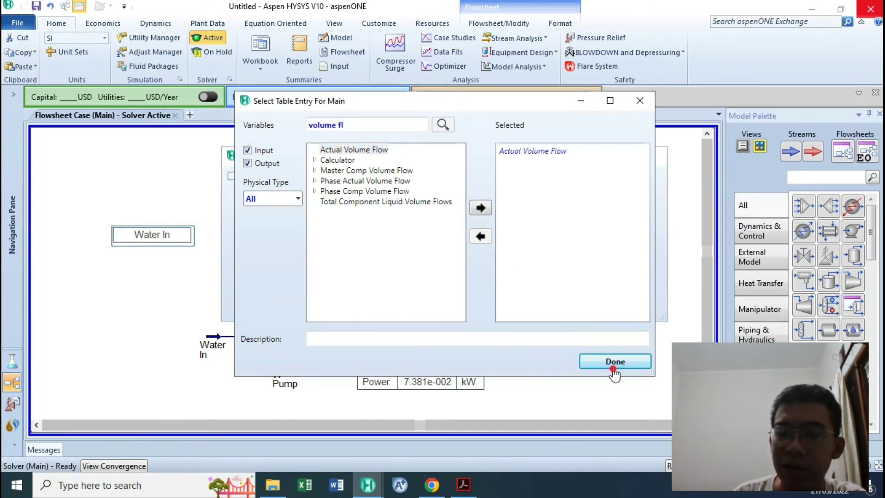
pyautogui.click(614, 361)
pyautogui.click(654, 154)
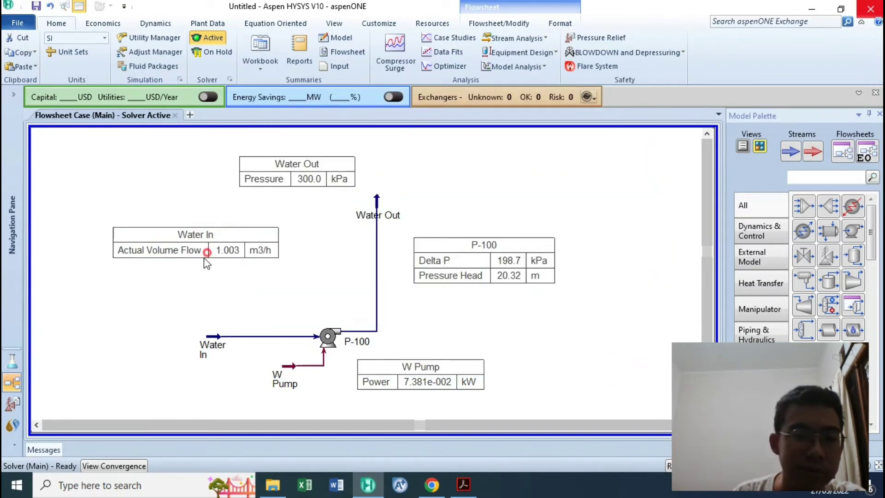
# - Reposition the Water In table just above the start of the Water In stream
pyautogui.moveTo(206, 257); pyautogui.dragTo(160, 325)
pyautogui.click(145, 356)
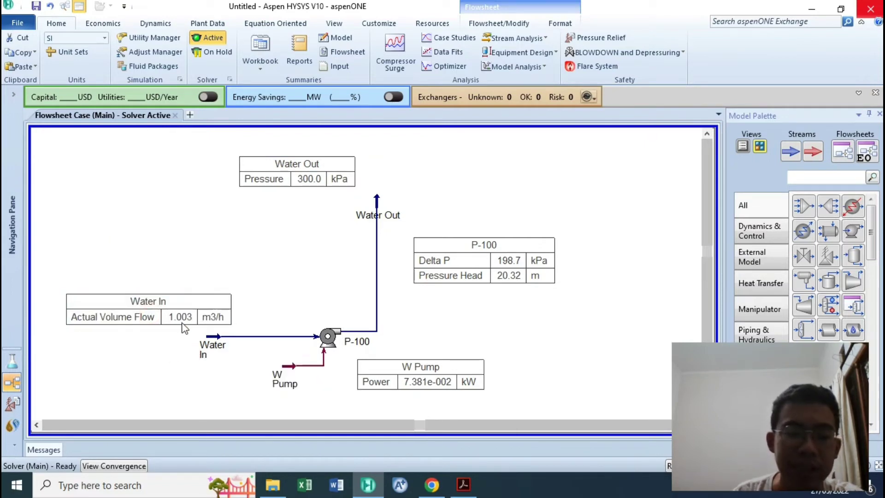
pyautogui.moveTo(182, 321); pyautogui.dragTo(175, 323)
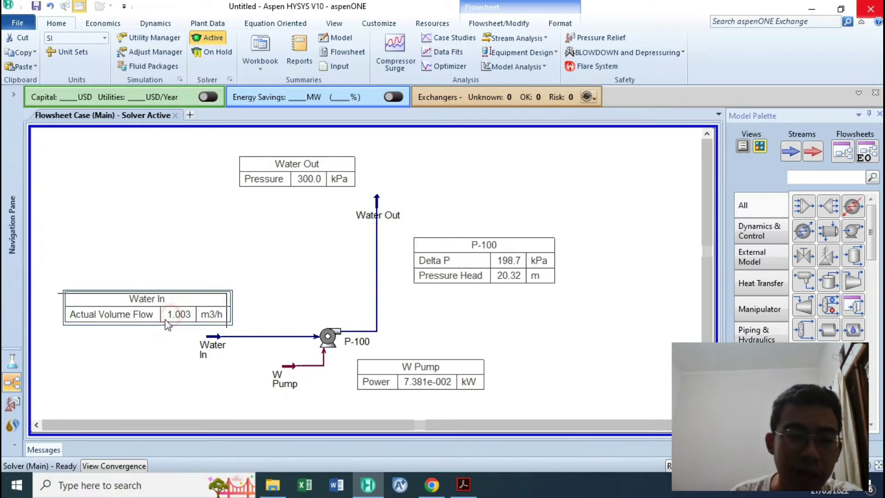
pyautogui.click(171, 359)
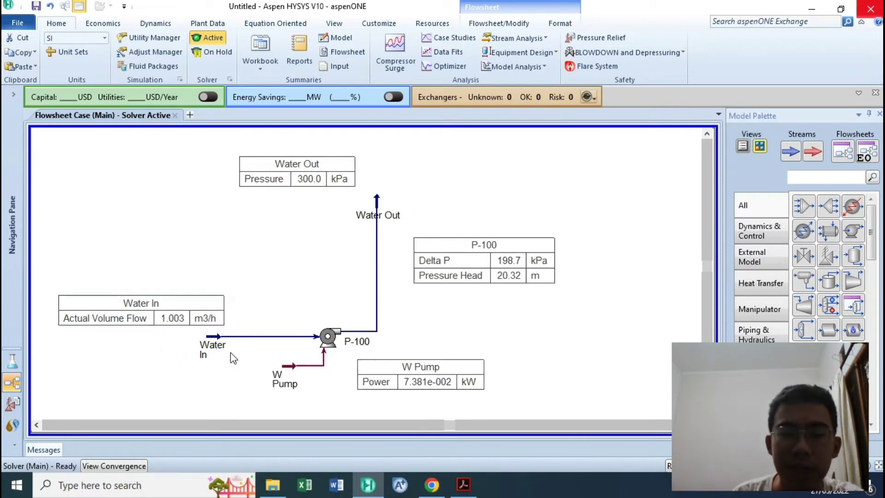
pyautogui.click(214, 349)
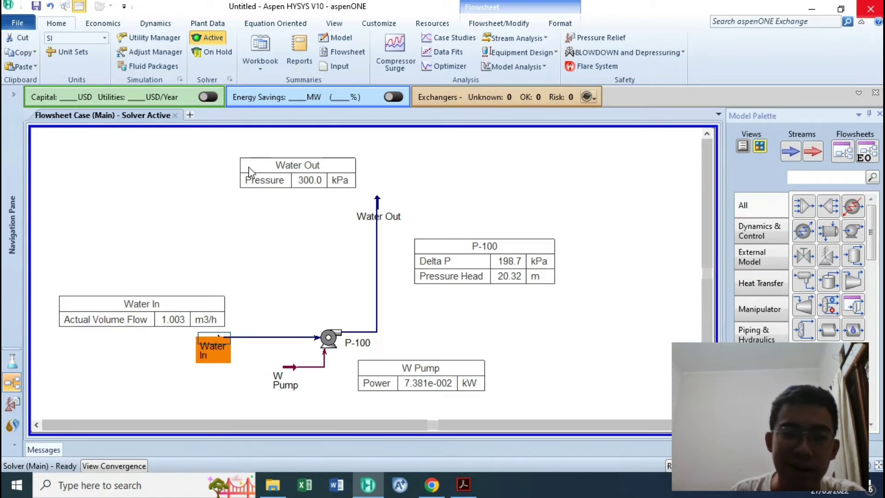
pyautogui.click(195, 209)
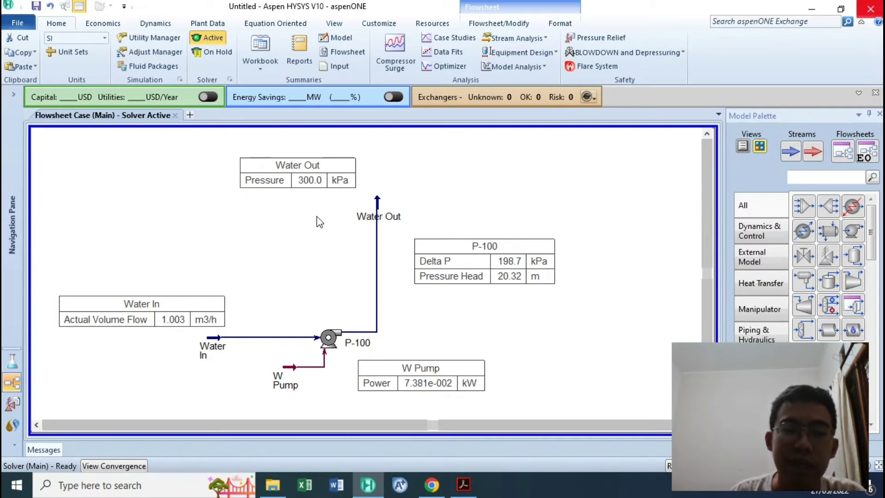
pyautogui.click(199, 324)
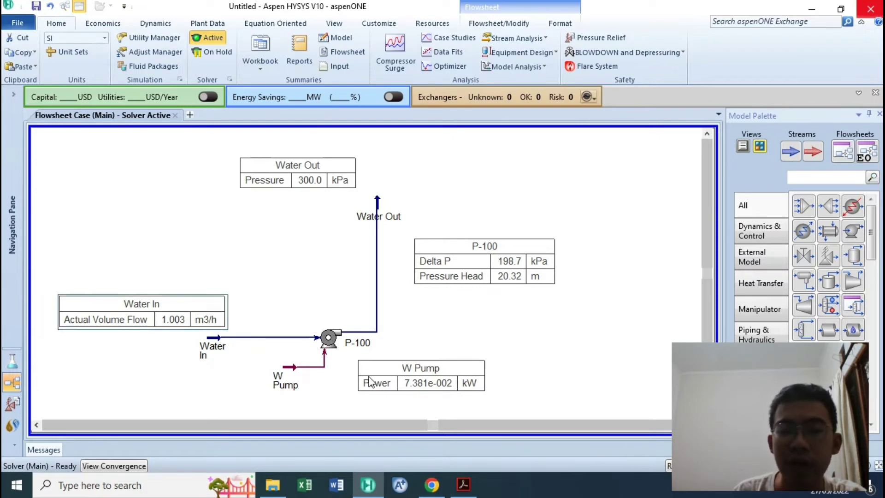
pyautogui.click(477, 275)
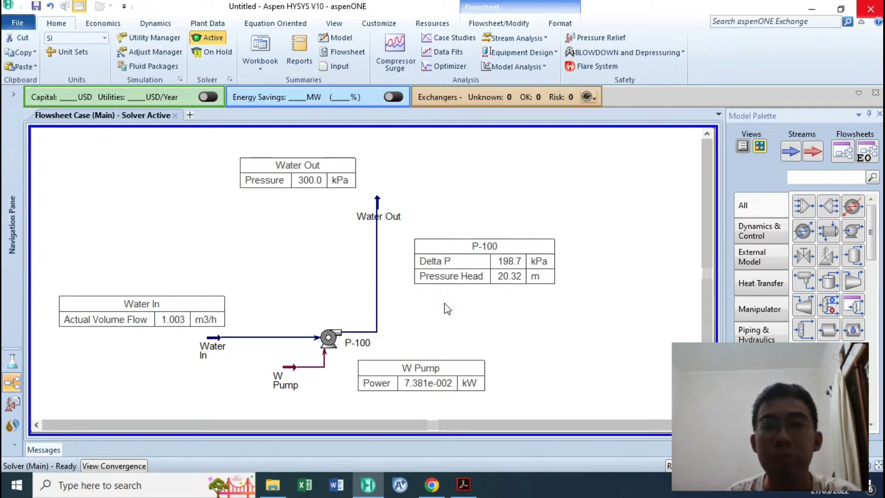
# - Switch to the Grundfos sizing page in Chrome and choose sizing by Application, Industrial processes, Machining and Dry Installation - Industrial
pyautogui.hotkey('alt', 'Tab')
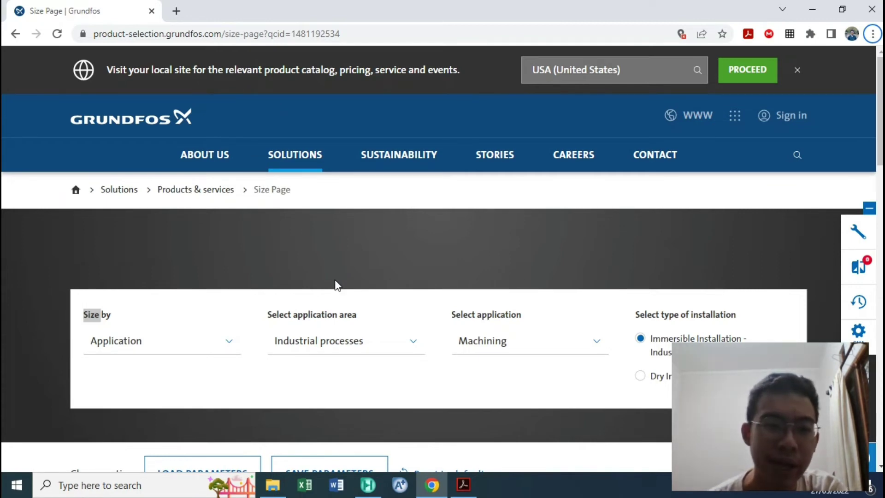
pyautogui.scroll(-1, 555, 264)
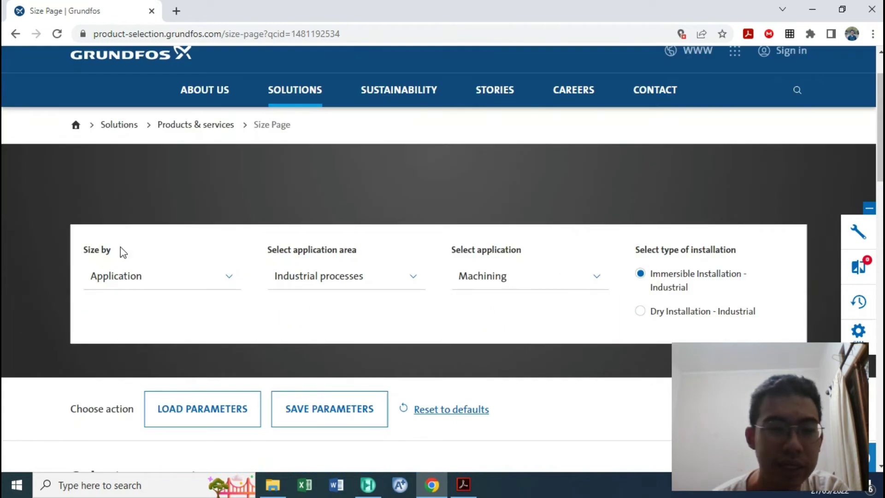
pyautogui.click(172, 280)
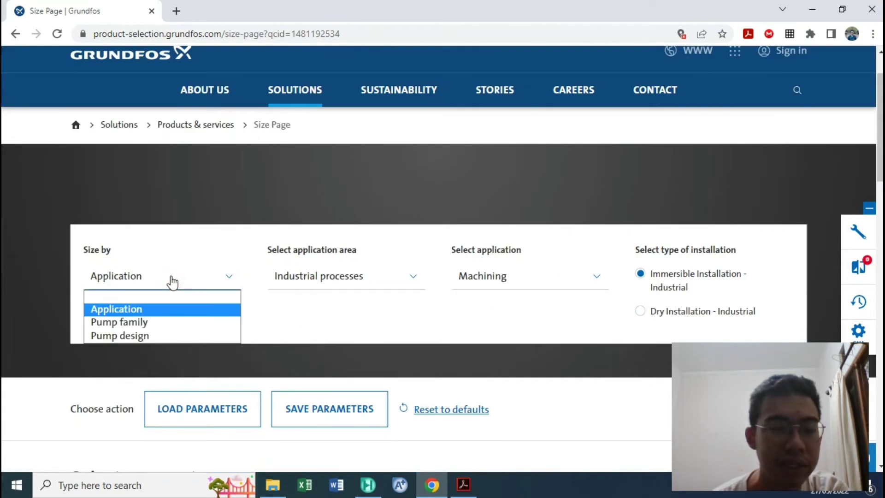
pyautogui.click(139, 309)
pyautogui.click(305, 278)
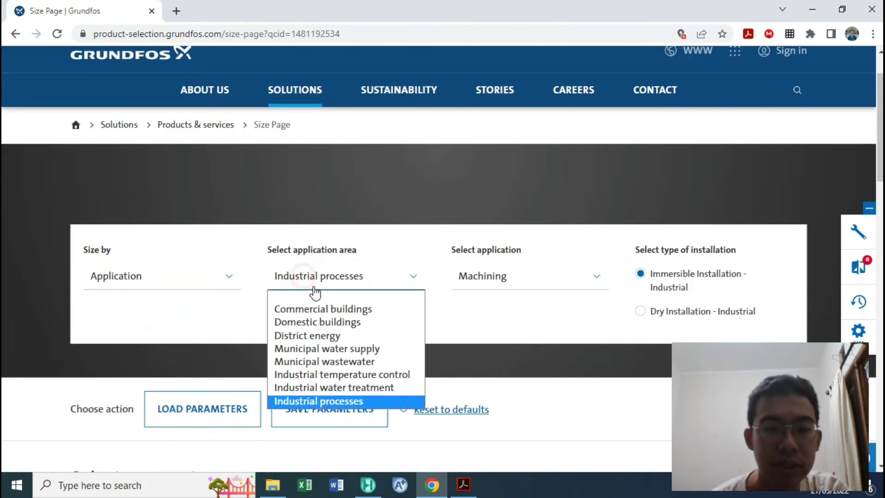
pyautogui.click(341, 401)
pyautogui.click(470, 280)
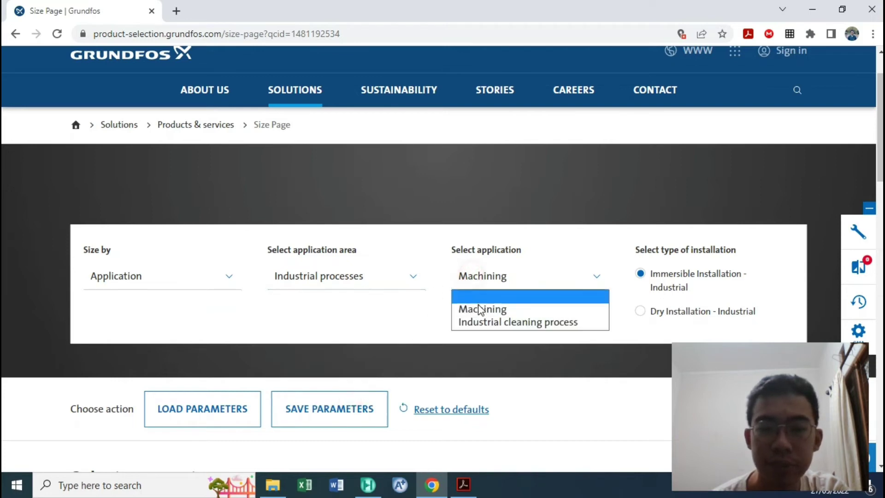
pyautogui.click(480, 310)
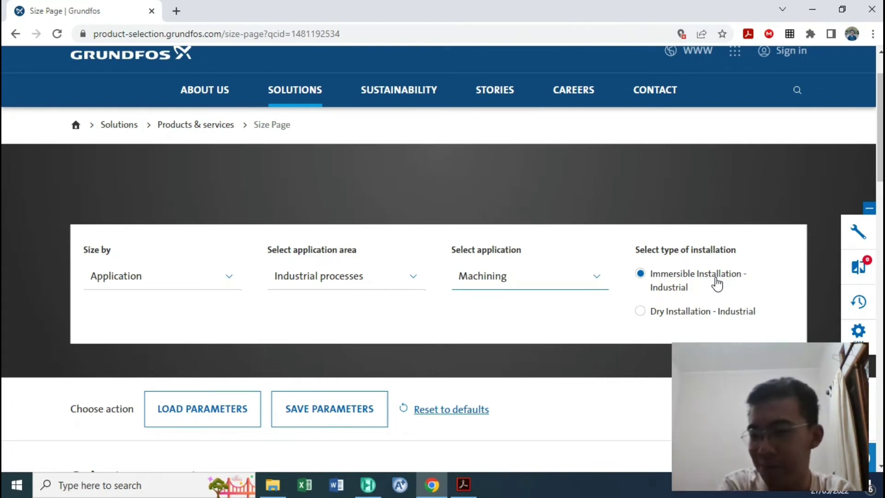
pyautogui.click(680, 317)
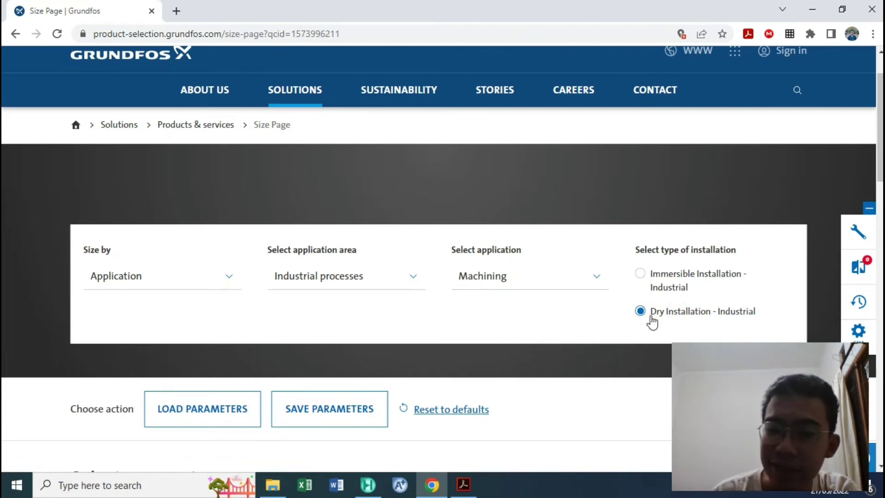
# - Examine the required sizing parameters, Dimensioning flow and Total head, and the available flow units
pyautogui.scroll(-6, 520, 291)
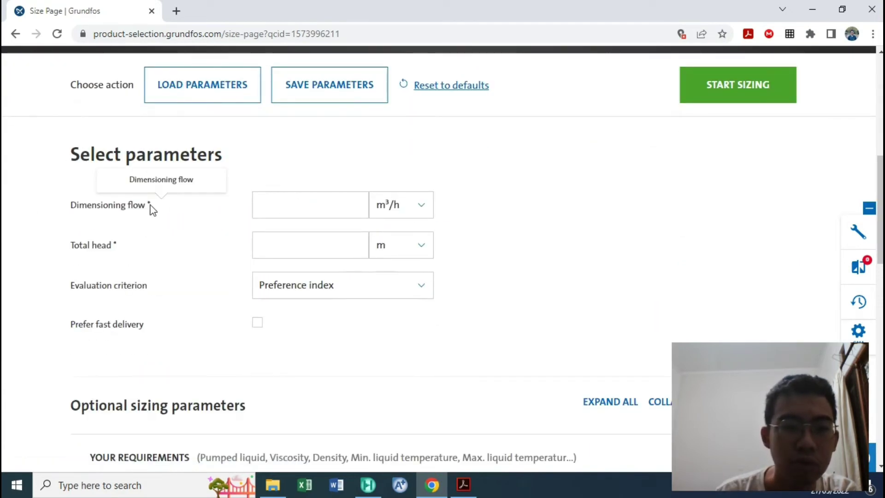
pyautogui.click(283, 201)
pyautogui.click(272, 262)
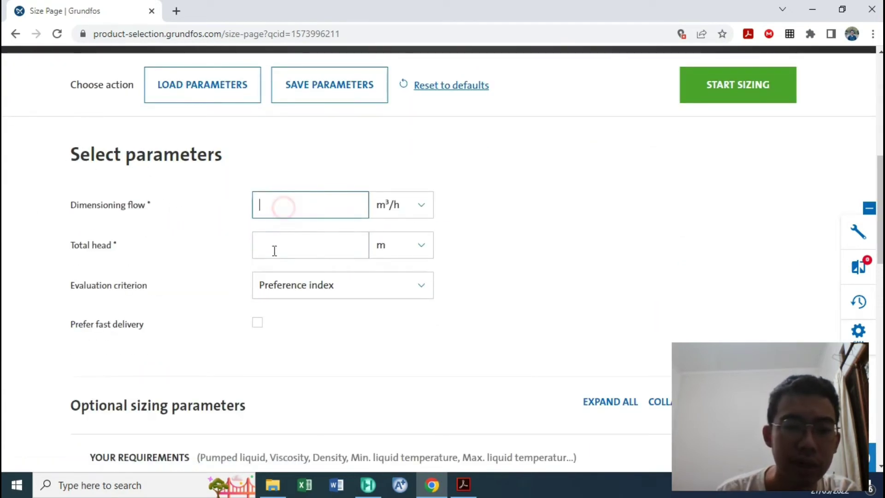
pyautogui.click(272, 251)
pyautogui.click(417, 208)
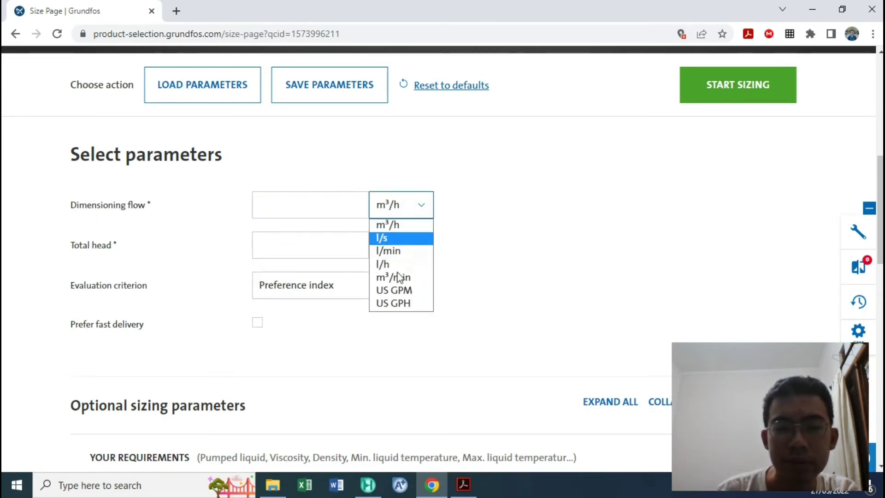
pyautogui.click(458, 189)
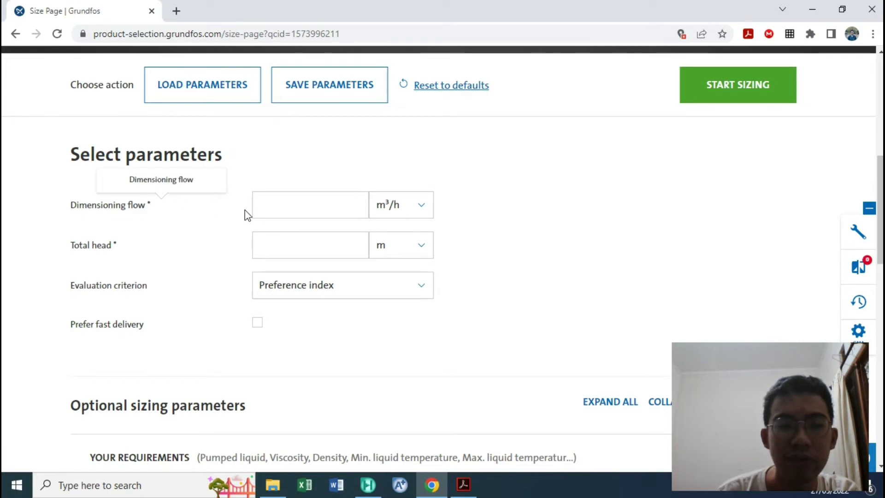
pyautogui.click(273, 220)
# - Switch back to Aspen HYSYS and copy the Actual Volume Flow value from the Water In table settings
pyautogui.click(370, 479)
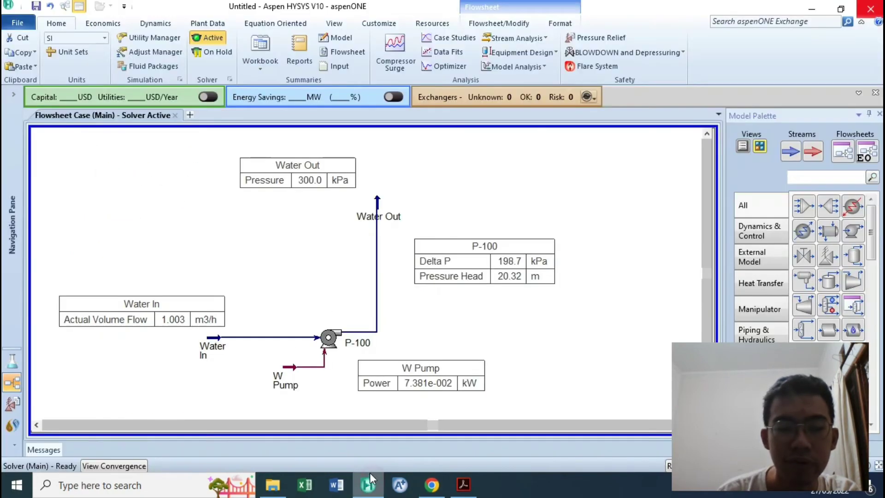
pyautogui.doubleClick(172, 323)
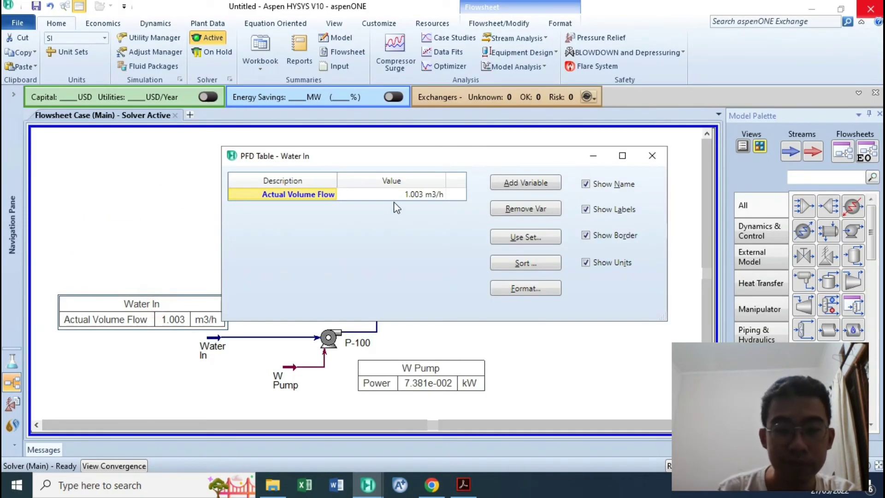
pyautogui.click(389, 196)
pyautogui.rightClick(388, 196)
pyautogui.click(415, 221)
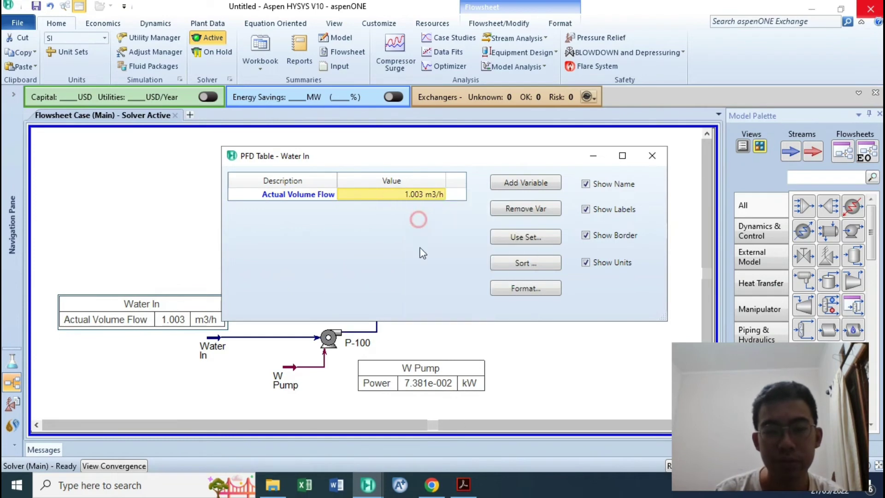
# - Switch to the Grundfos sizing page in Chrome and enter the copied flow, 1.00312053793616 m³/h, as the Dimensioning flow
pyautogui.click(431, 483)
pyautogui.click(336, 205)
pyautogui.write('1.00312053793616')
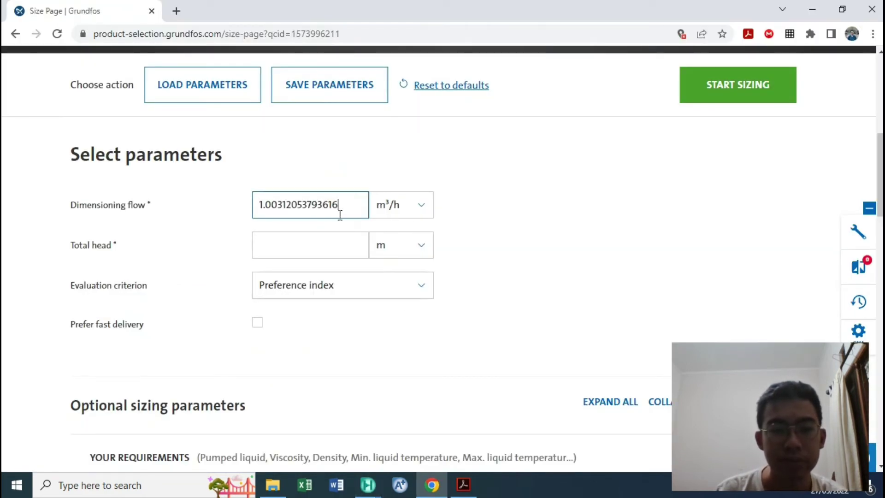
pyautogui.click(490, 261)
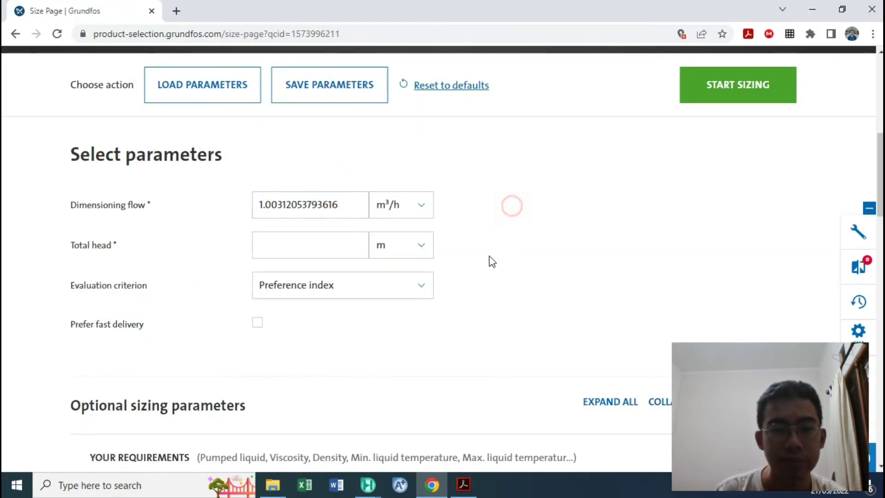
# - Return to Aspen HYSYS, close the Water In table settings, and copy the Pressure head value from pump P-100's performance results
pyautogui.click(332, 253)
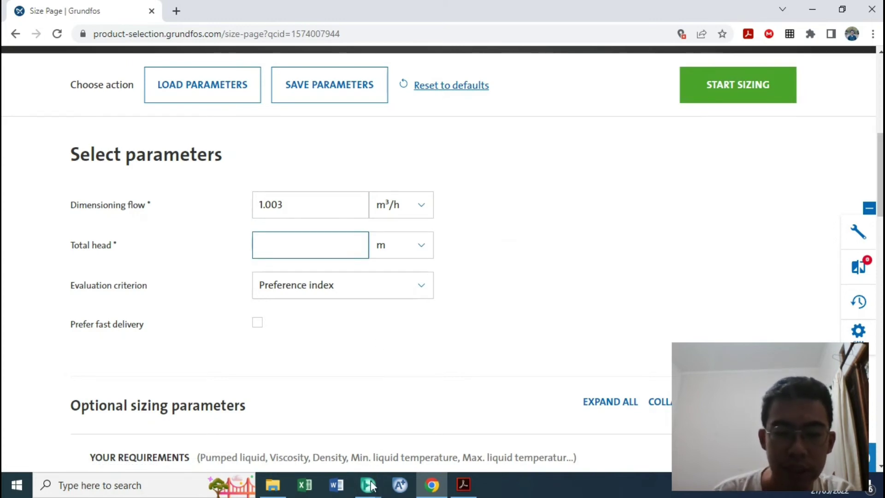
pyautogui.moveTo(371, 484)
pyautogui.click(429, 459)
pyautogui.click(651, 153)
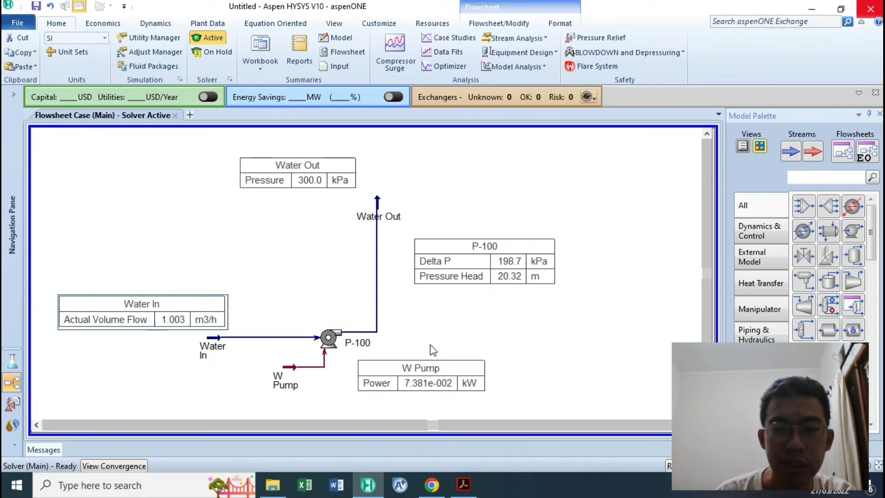
pyautogui.doubleClick(329, 337)
pyautogui.click(277, 188)
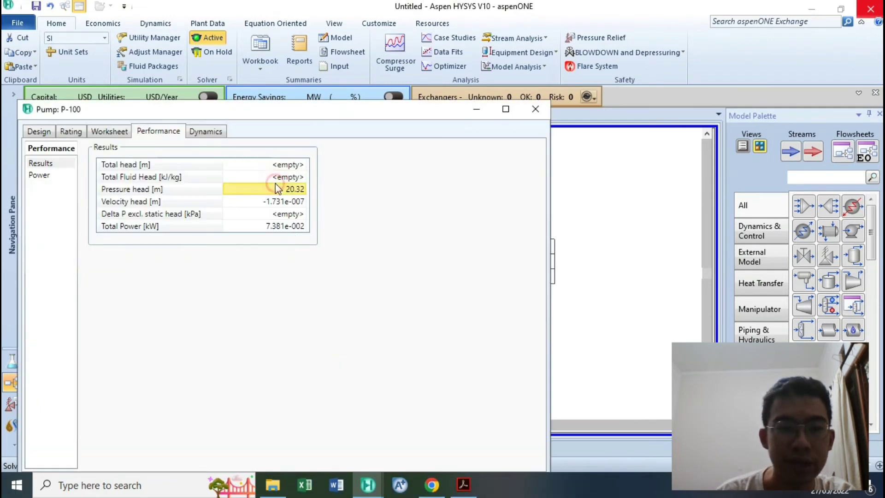
pyautogui.rightClick(282, 189)
pyautogui.click(310, 209)
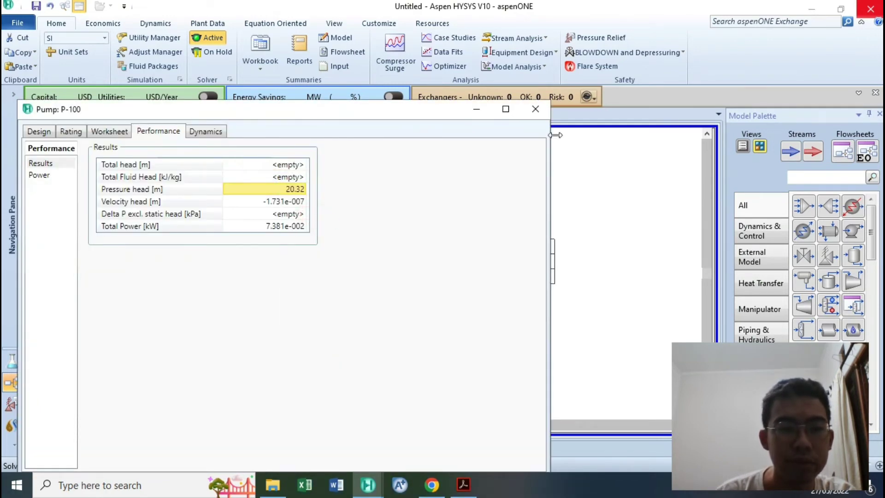
pyautogui.click(535, 110)
# - Switch to the Grundfos page in Chrome, enter the copied pressure head, 20.32 m, as the Total head, and start the sizing
pyautogui.click(432, 483)
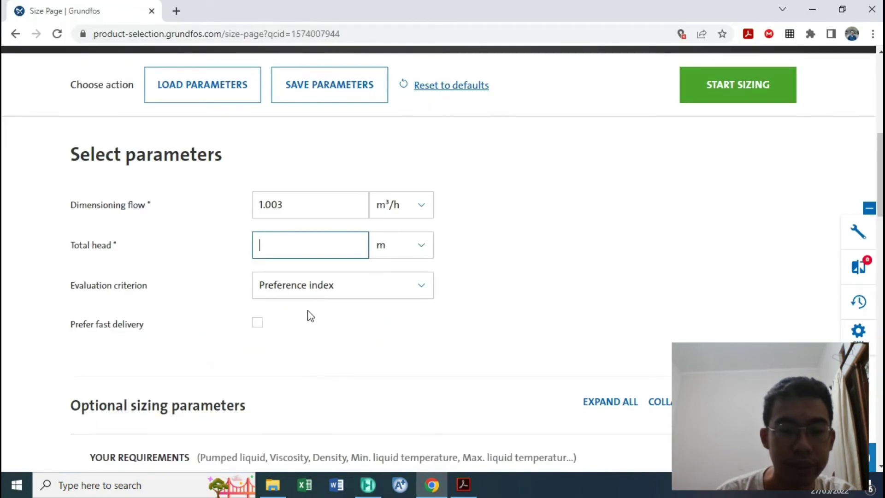
pyautogui.hotkey('ctrl', 'v')
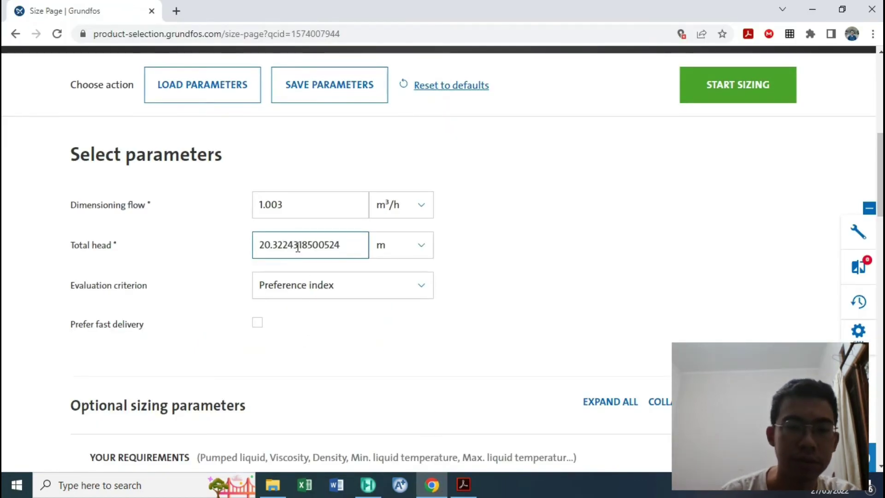
pyautogui.click(603, 233)
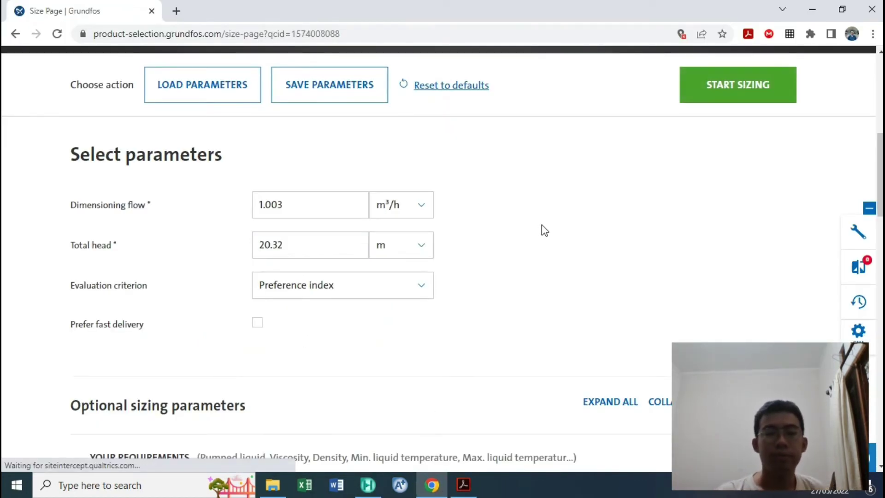
pyautogui.click(737, 95)
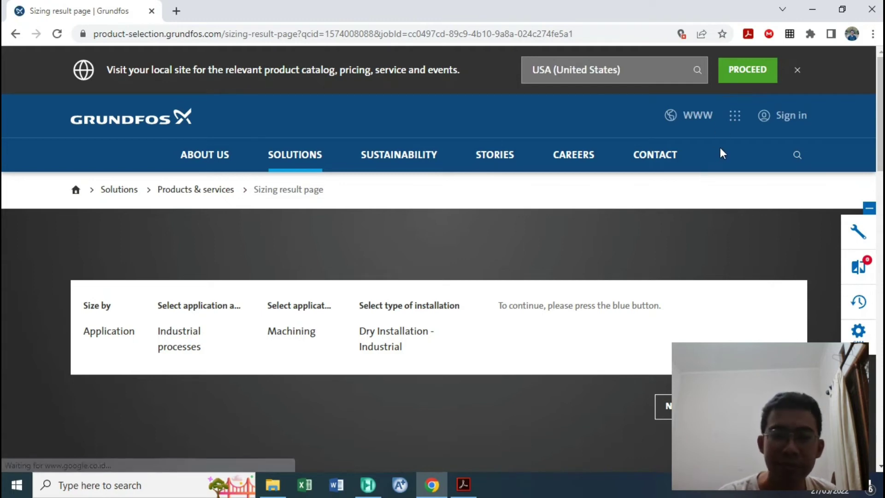
# - Examine the best-matching pumps, including their life cycle cost, power, maximum operating pressure, flow and head
pyautogui.scroll(-3, 479, 242)
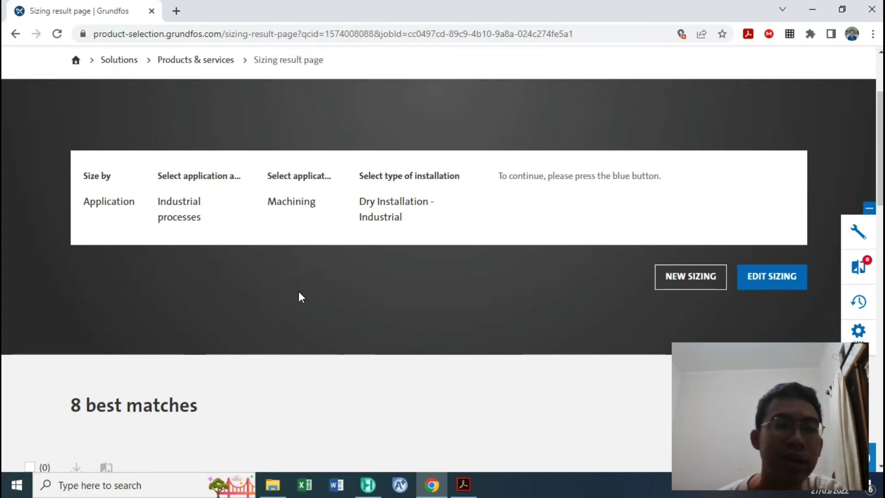
pyautogui.scroll(-3, 302, 297)
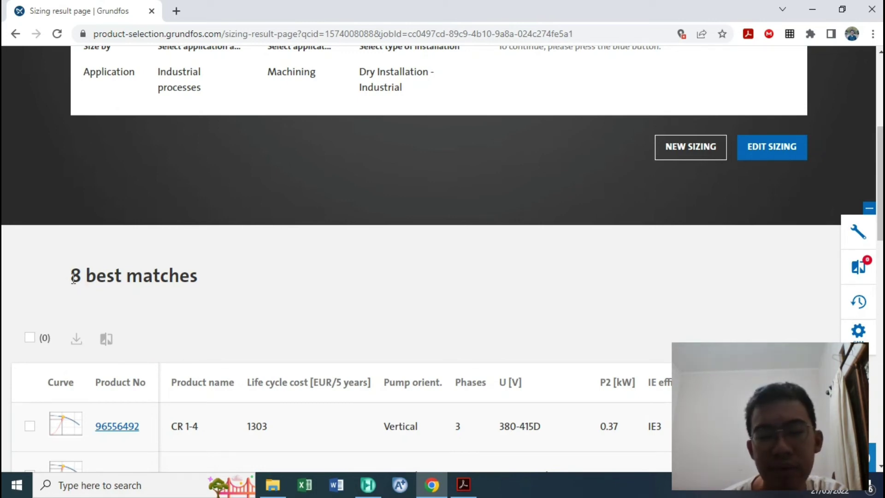
pyautogui.moveTo(73, 280); pyautogui.dragTo(199, 277)
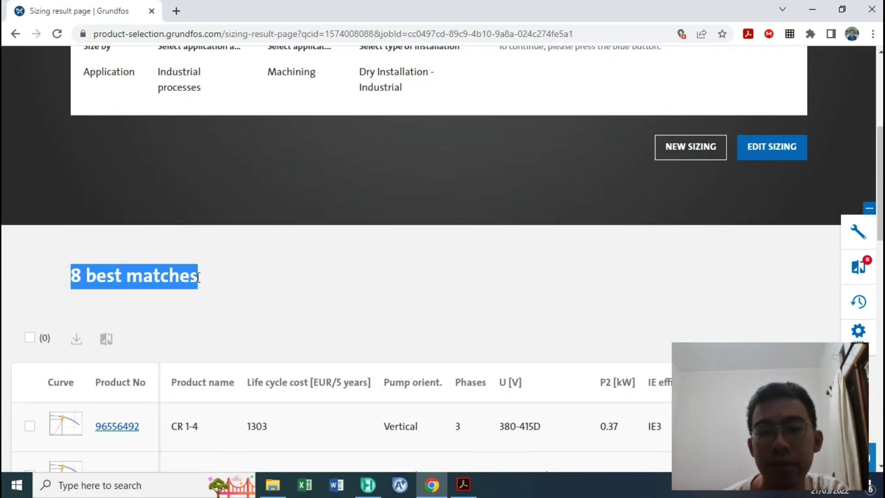
pyautogui.click(211, 288)
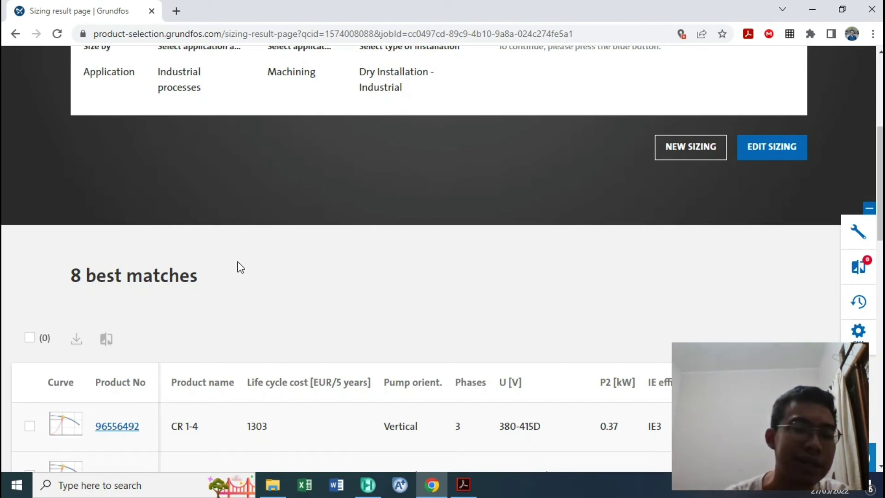
pyautogui.scroll(-1, 249, 267)
pyautogui.scroll(-1, 249, 269)
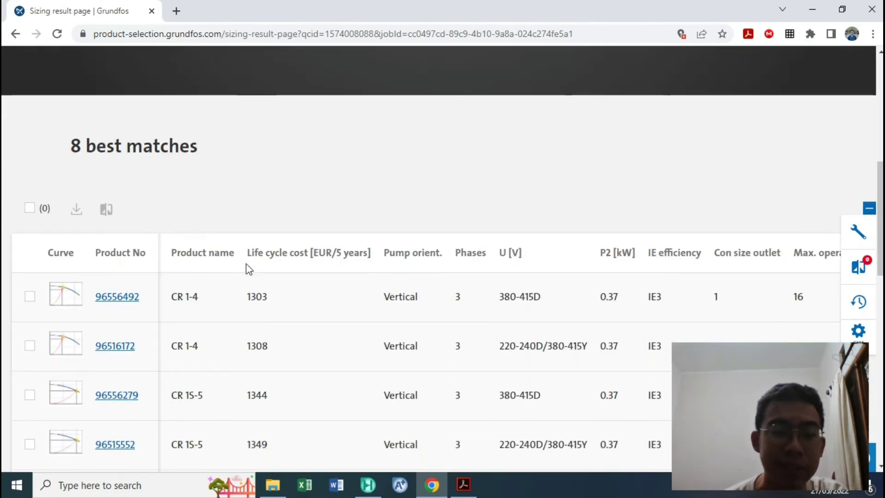
pyautogui.scroll(-1, 248, 269)
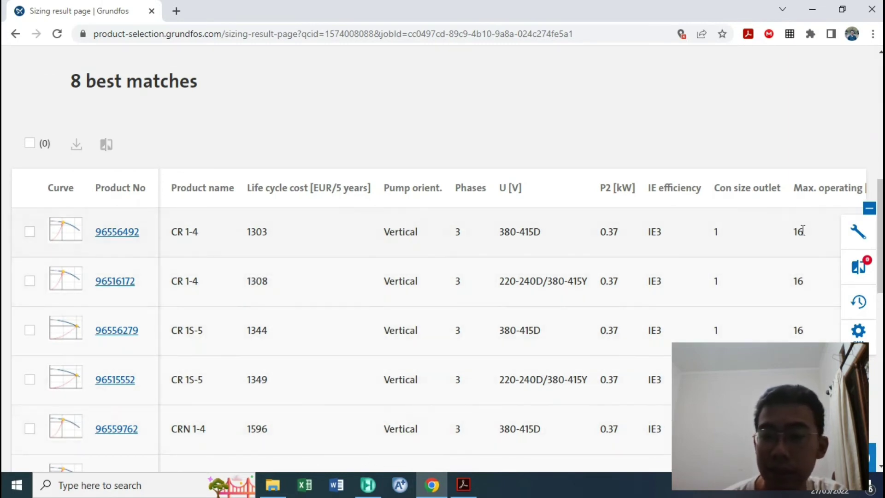
pyautogui.scroll(-5, 780, 239)
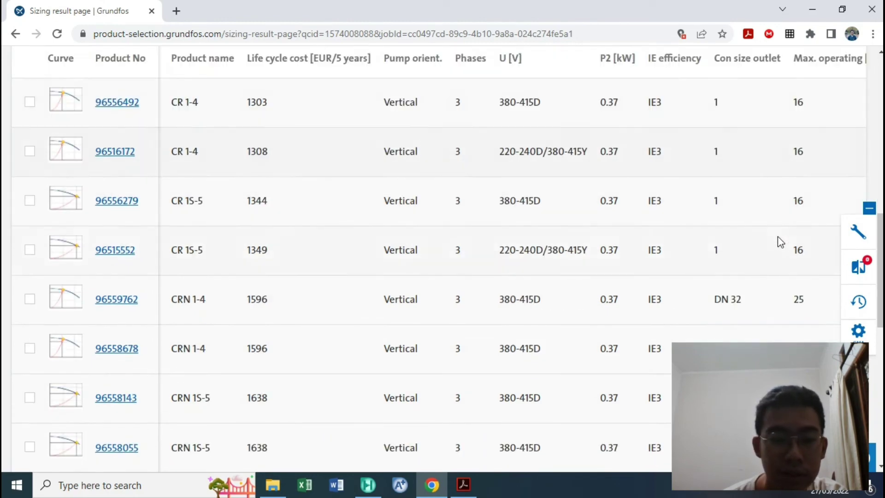
pyautogui.moveTo(358, 285); pyautogui.dragTo(418, 285)
pyautogui.scroll(1, 640, 196)
pyautogui.scroll(3, 632, 198)
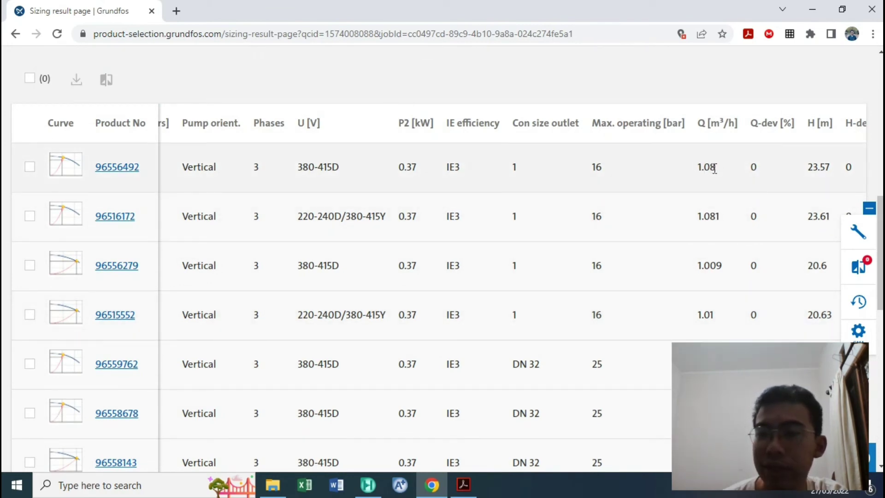
# - Compare the flow and head of the matching pumps with the Water In and P-100 tables in Aspen HYSYS
pyautogui.click(362, 492)
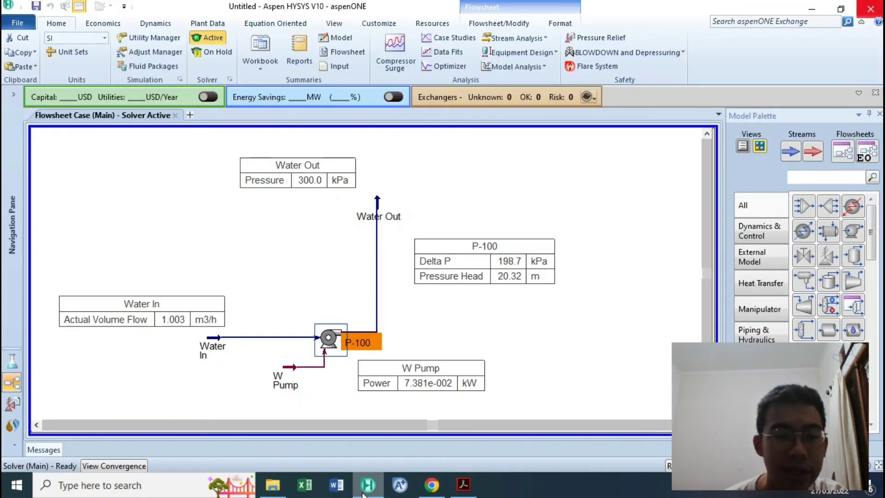
pyautogui.click(362, 492)
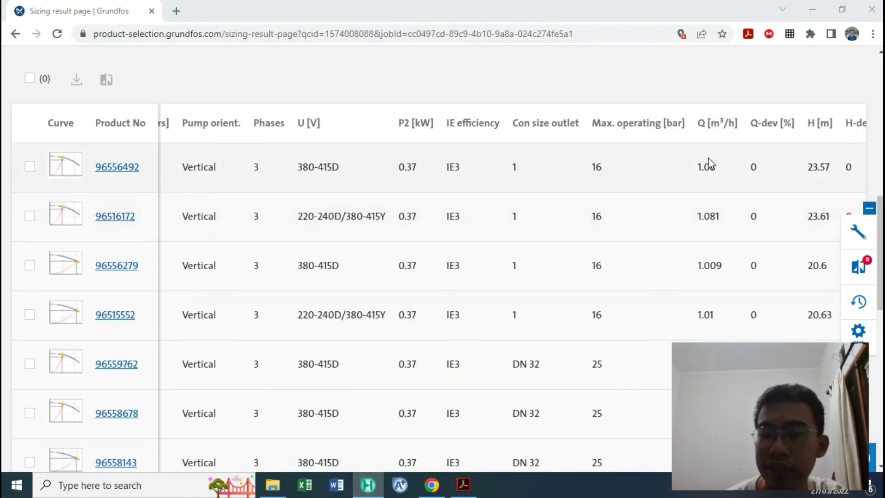
pyautogui.scroll(-1, 708, 170)
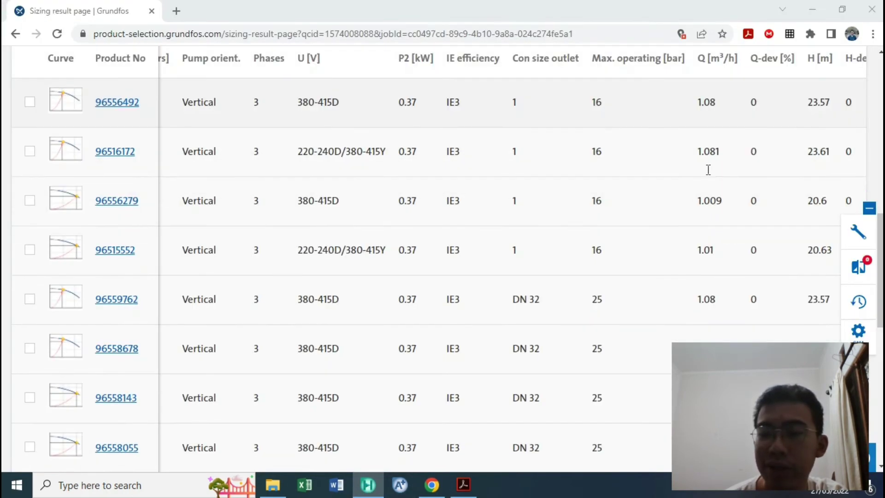
pyautogui.click(367, 489)
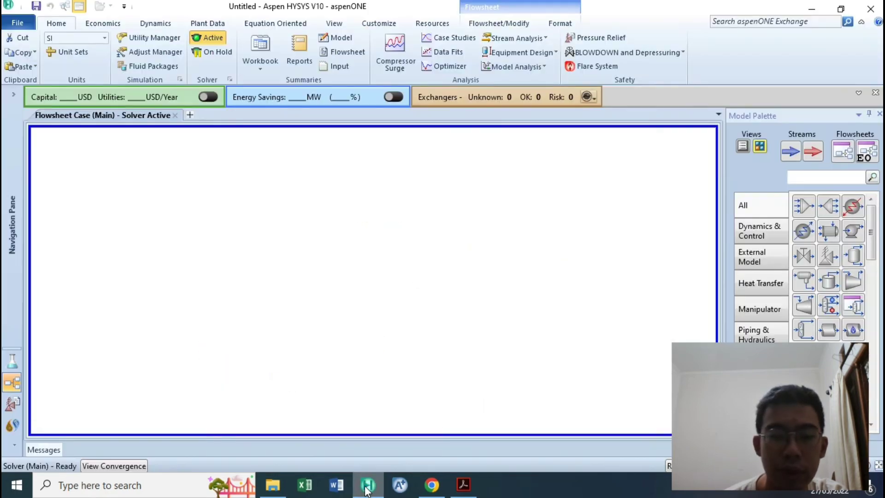
pyautogui.click(364, 488)
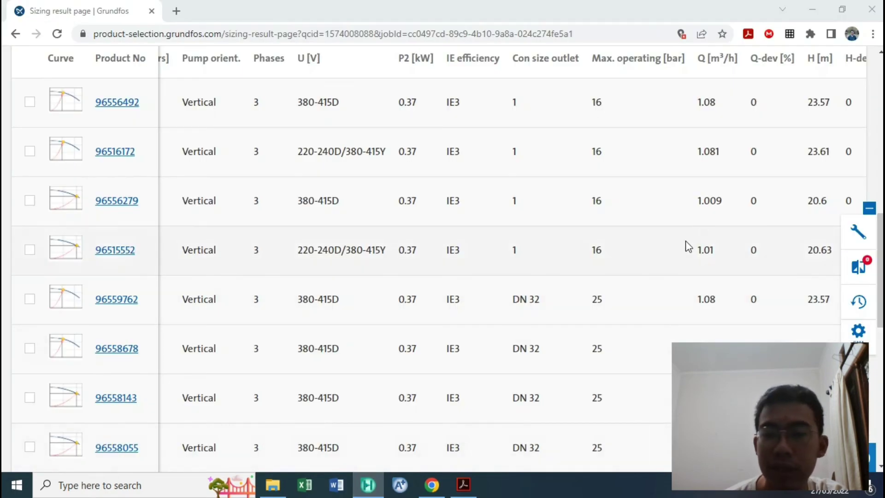
pyautogui.click(367, 486)
pyautogui.click(367, 486)
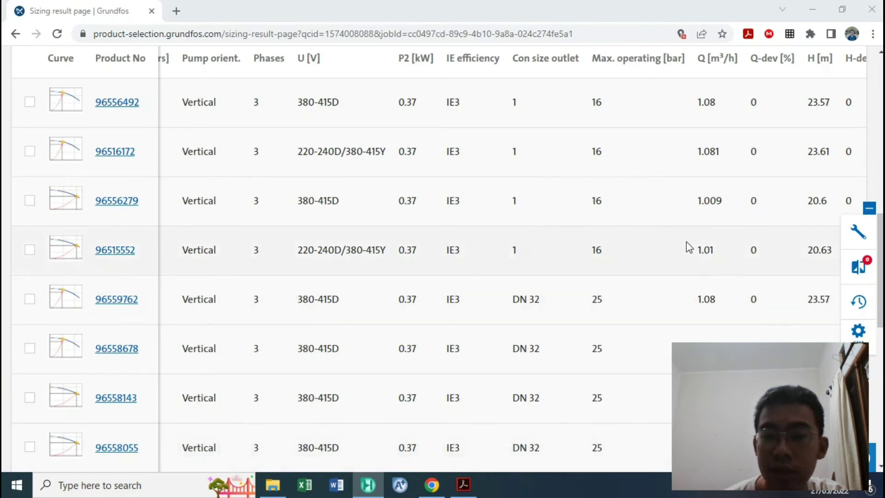
pyautogui.scroll(1, 688, 246)
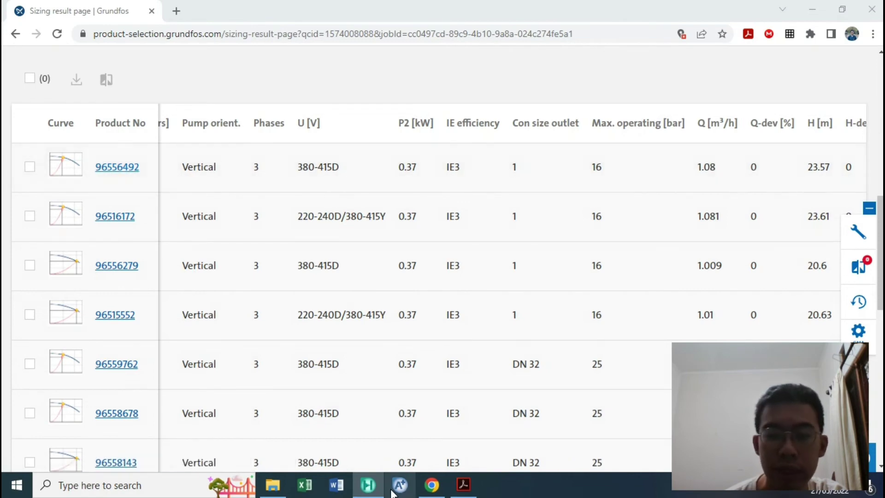
pyautogui.click(367, 484)
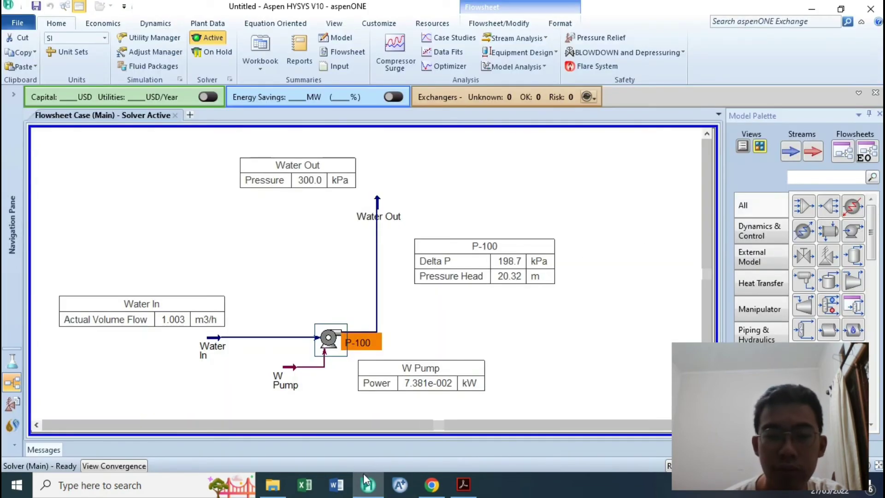
# - Return to the Grundfos results, open the product page of the first CR 1-4 pump and highlight "centrifugal pump" in its description
pyautogui.hotkey('alt', 'Tab')
pyautogui.click(126, 168)
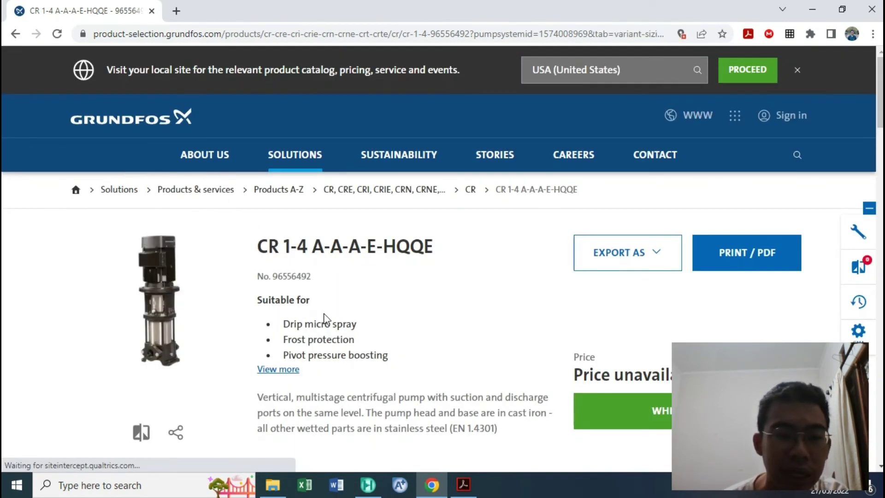
pyautogui.scroll(-3, 321, 316)
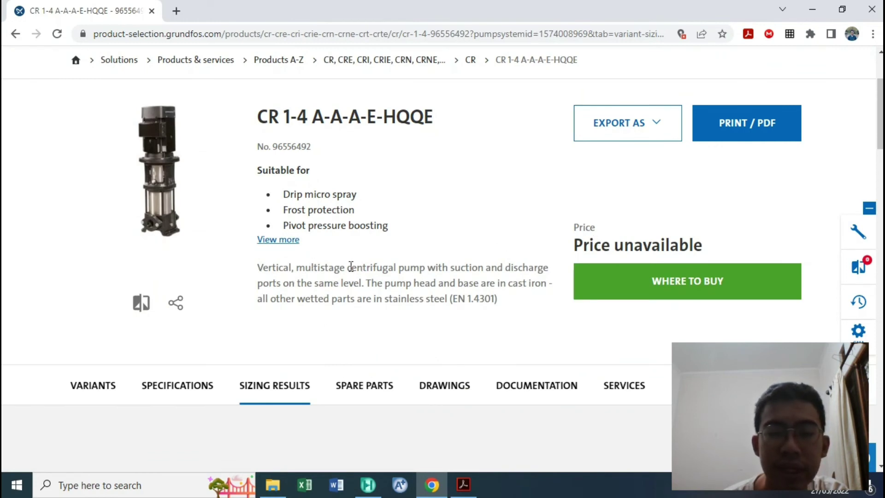
pyautogui.moveTo(351, 266); pyautogui.dragTo(424, 268)
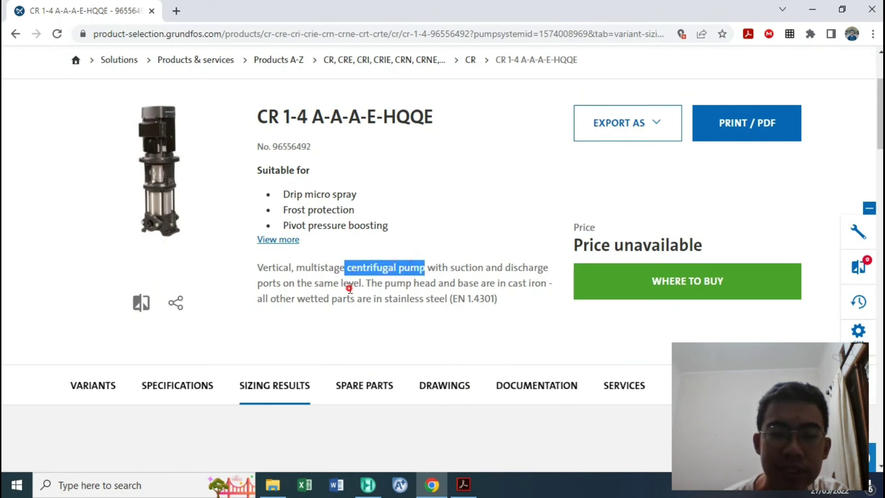
# - Check pump P-100's design parameters, curves and connections in Aspen HYSYS, then return to the CR 1-4 product page in Chrome
pyautogui.click(368, 485)
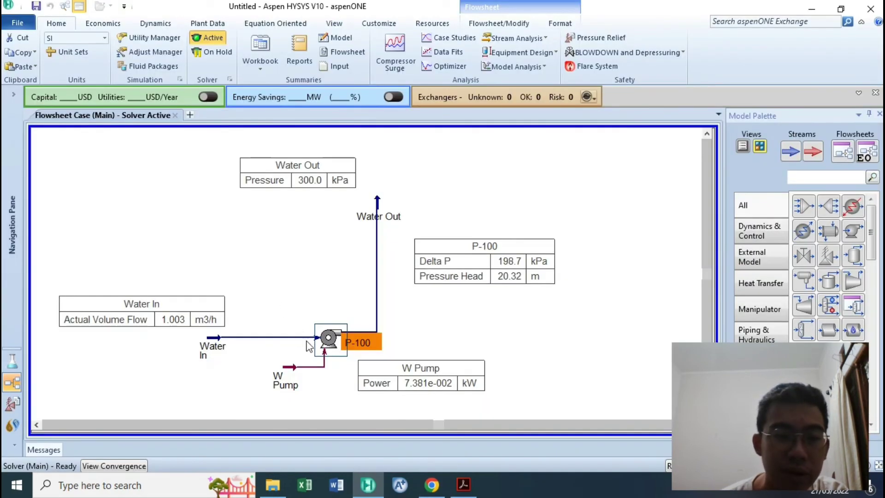
pyautogui.doubleClick(328, 338)
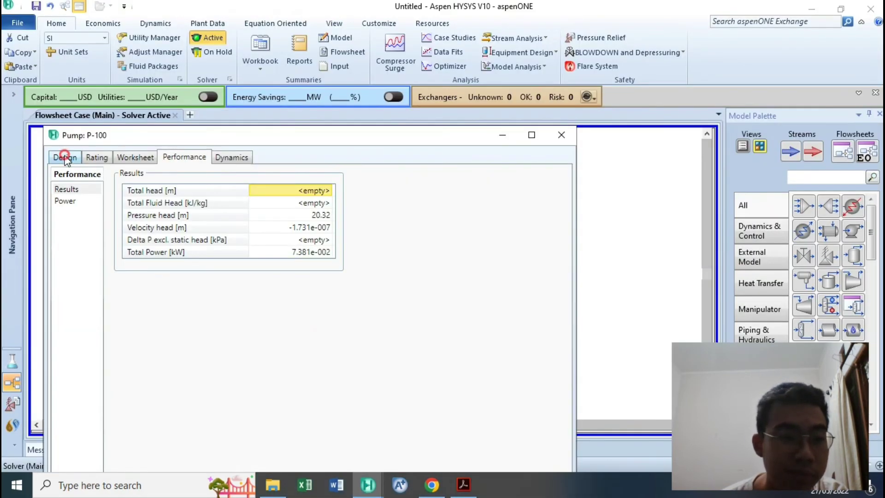
pyautogui.click(65, 158)
pyautogui.click(73, 200)
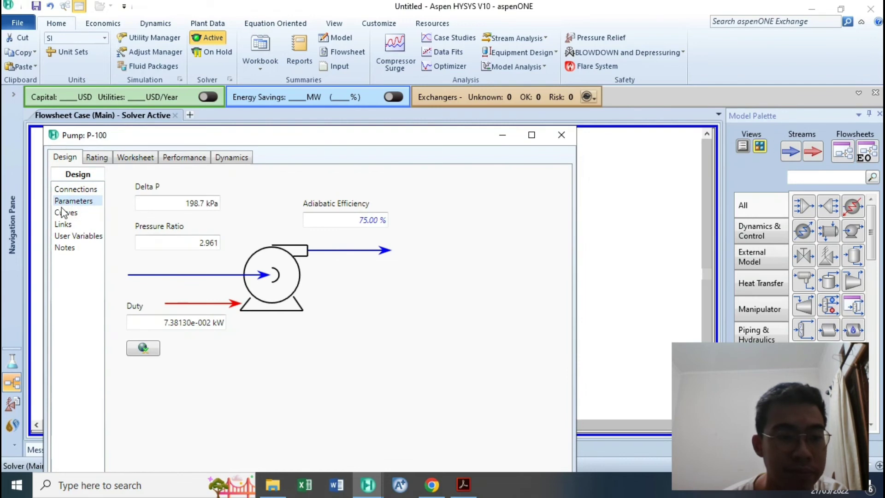
pyautogui.click(64, 213)
pyautogui.click(70, 200)
pyautogui.click(67, 190)
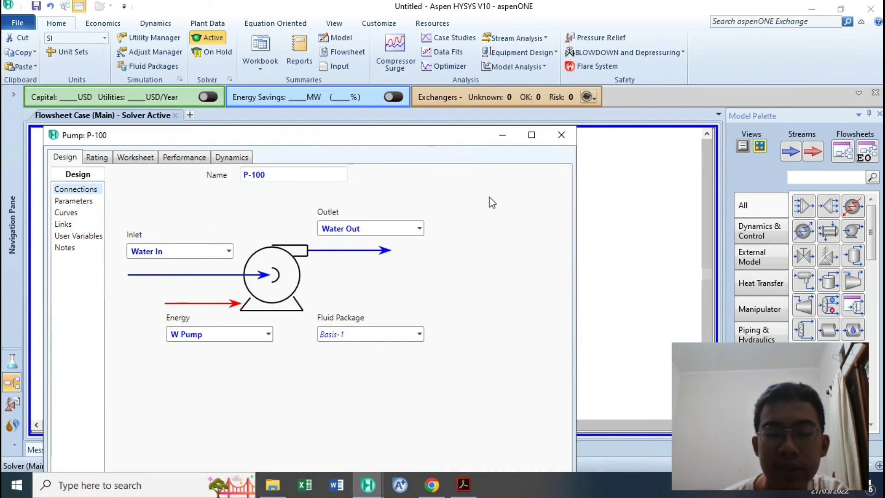
pyautogui.click(561, 135)
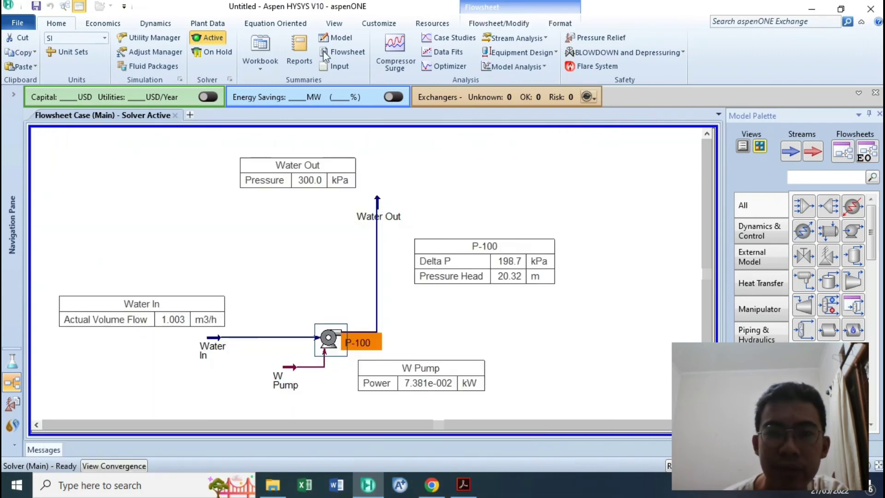
pyautogui.click(431, 485)
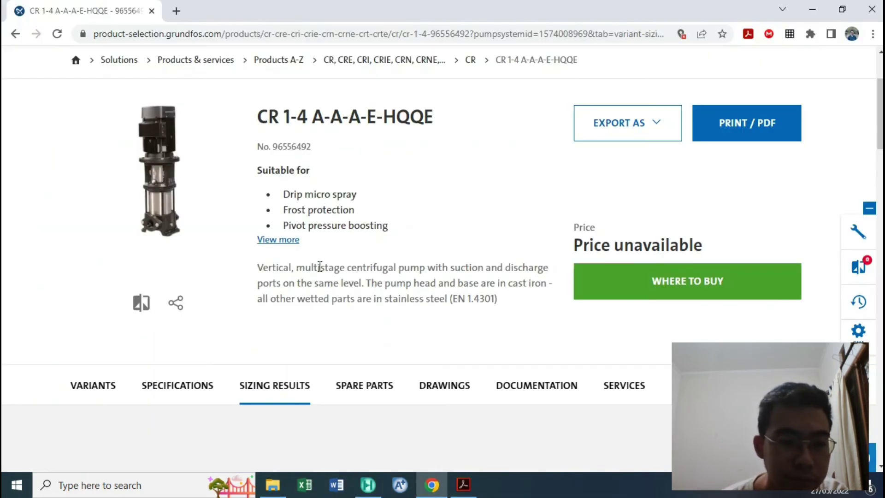
# - Examine the CR 1-4 pump's performance curves, operating point settings and curve types, down to its sizing results
pyautogui.scroll(-10, 317, 262)
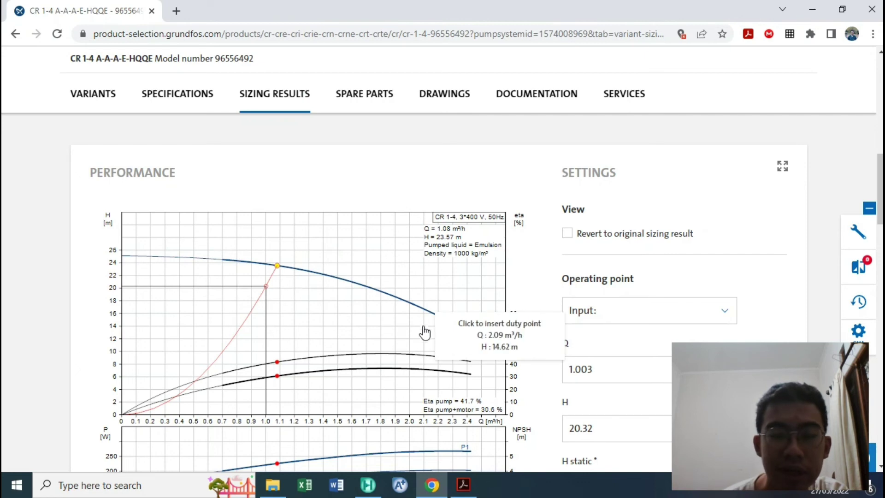
pyautogui.scroll(-3, 392, 359)
pyautogui.scroll(-1, 389, 359)
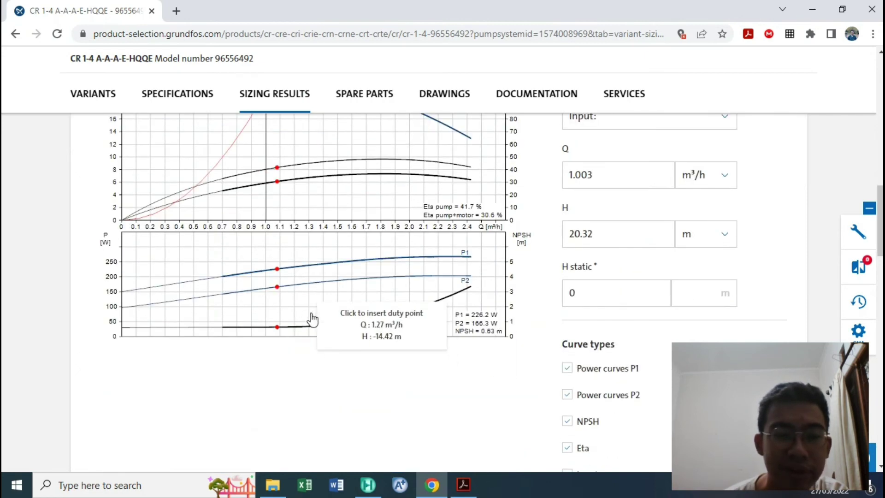
pyautogui.scroll(1, 313, 276)
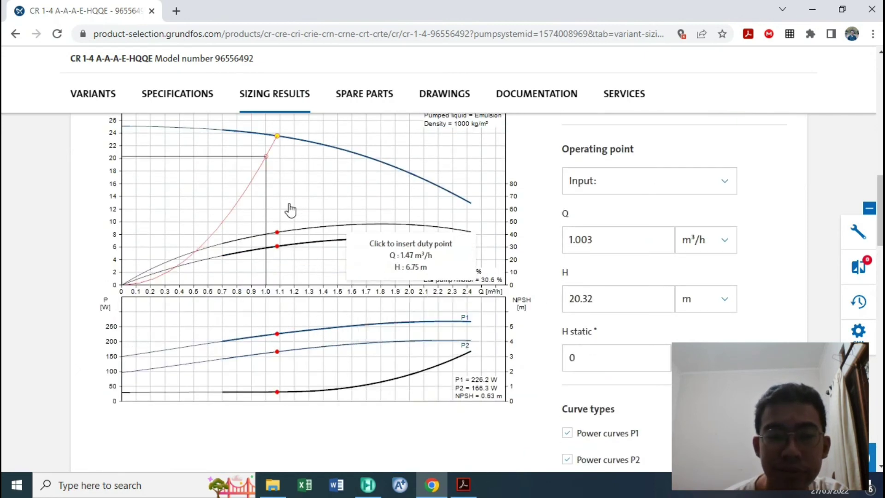
pyautogui.scroll(1, 553, 221)
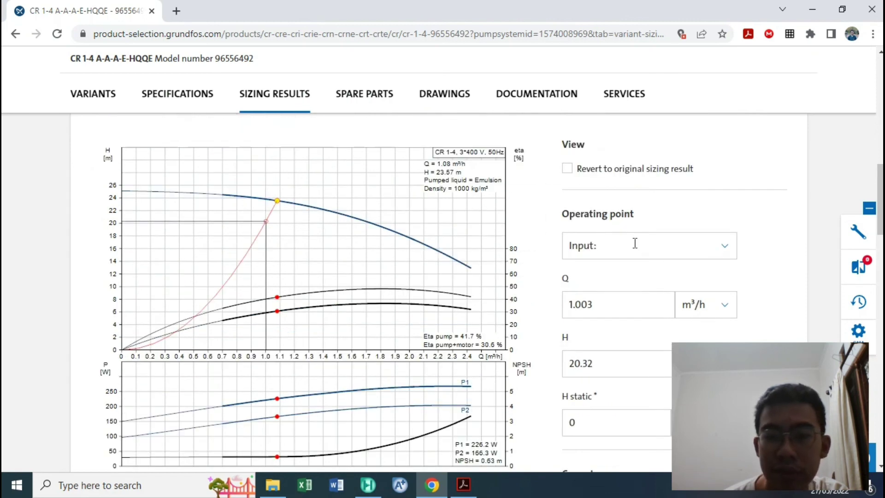
pyautogui.scroll(-1, 634, 245)
pyautogui.click(599, 236)
pyautogui.click(597, 291)
pyautogui.scroll(-4, 598, 291)
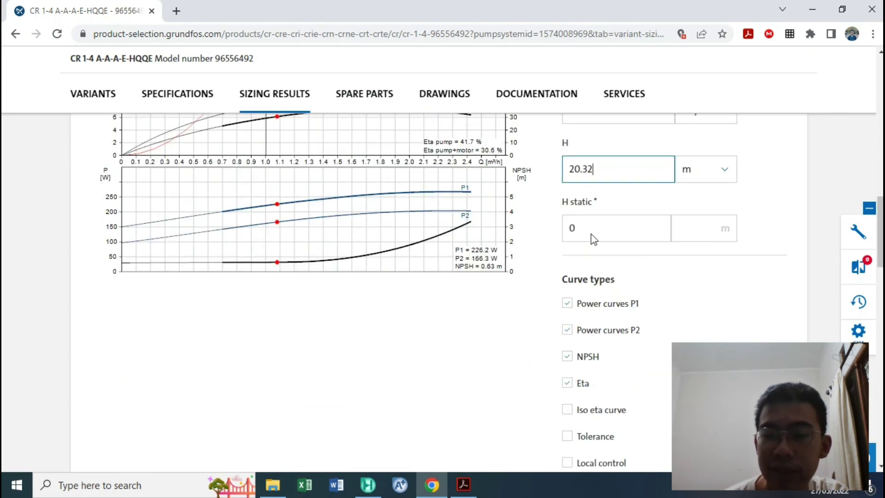
pyautogui.scroll(-4, 470, 258)
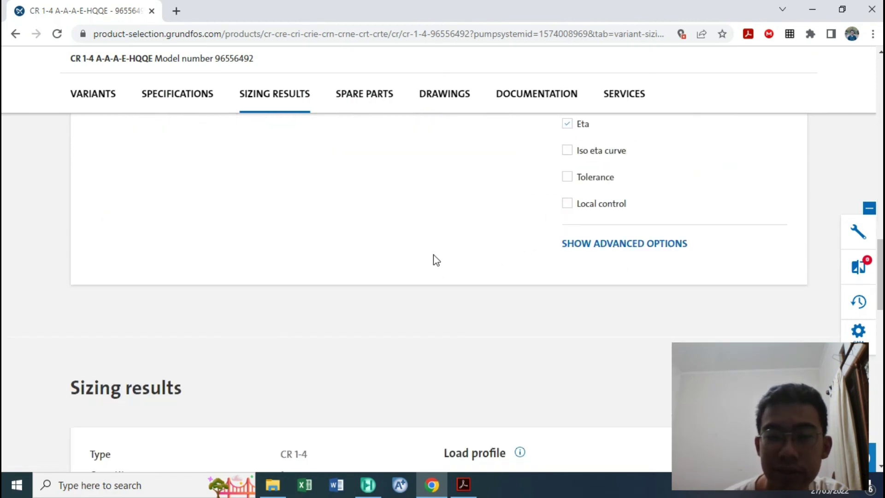
pyautogui.scroll(-1, 236, 286)
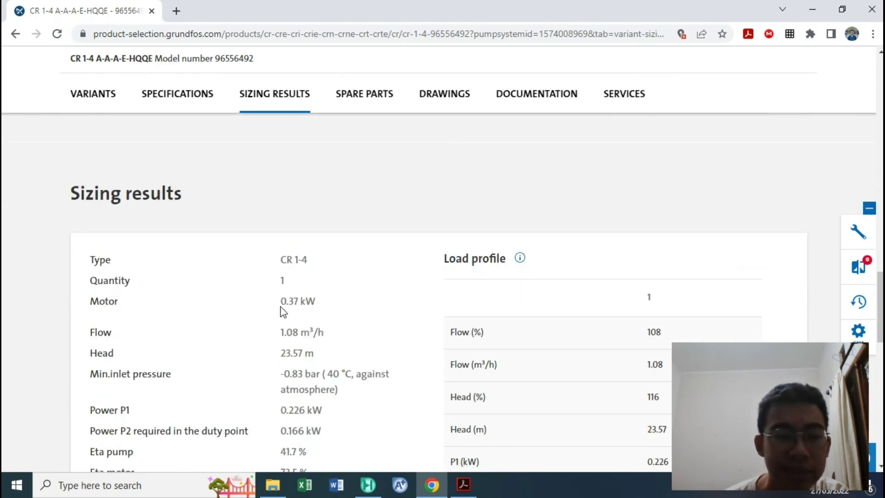
# - Switch to Aspen HYSYS and format the Power value in the W Pump table as fixed decimal point with 4 decimal digits
pyautogui.click(364, 488)
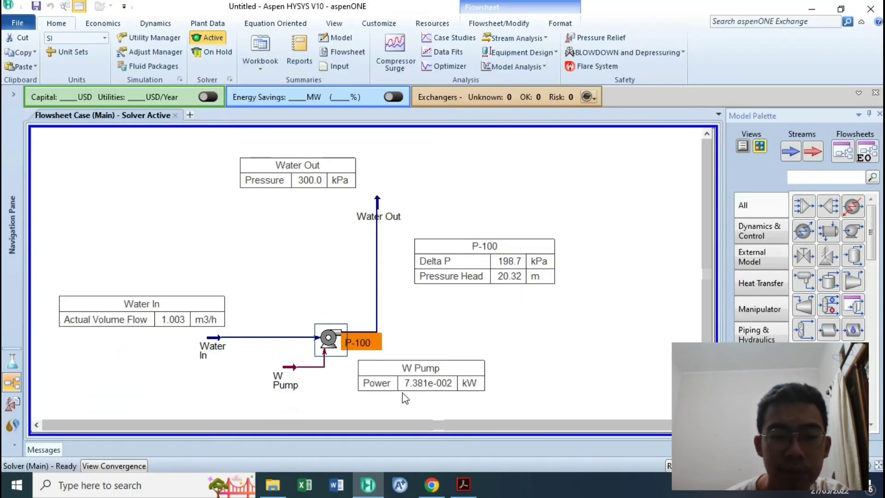
pyautogui.doubleClick(427, 386)
pyautogui.click(520, 287)
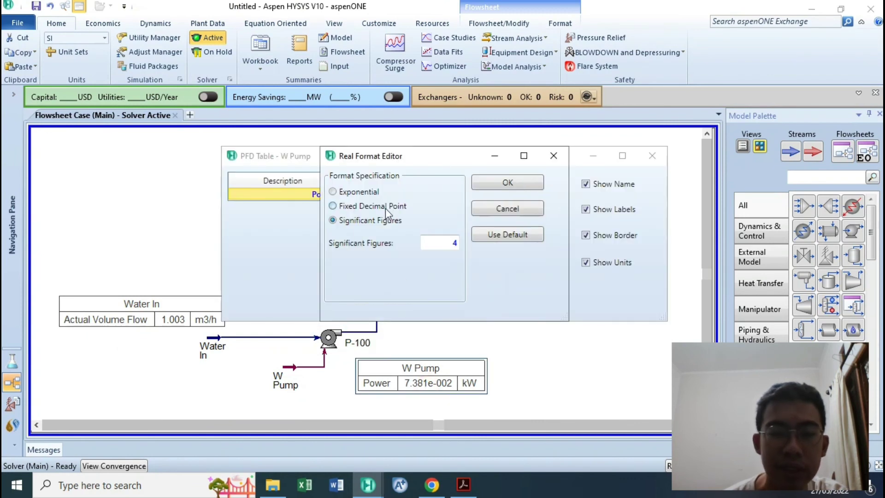
pyautogui.click(372, 206)
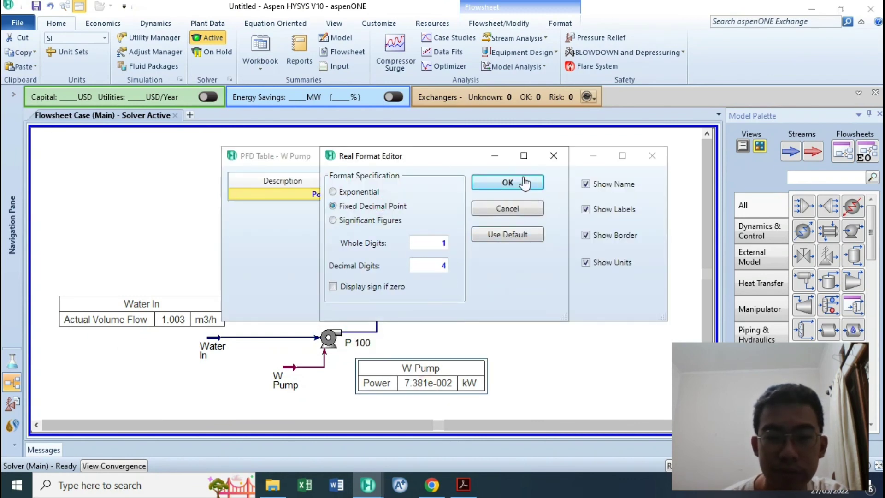
pyautogui.click(507, 182)
pyautogui.click(652, 156)
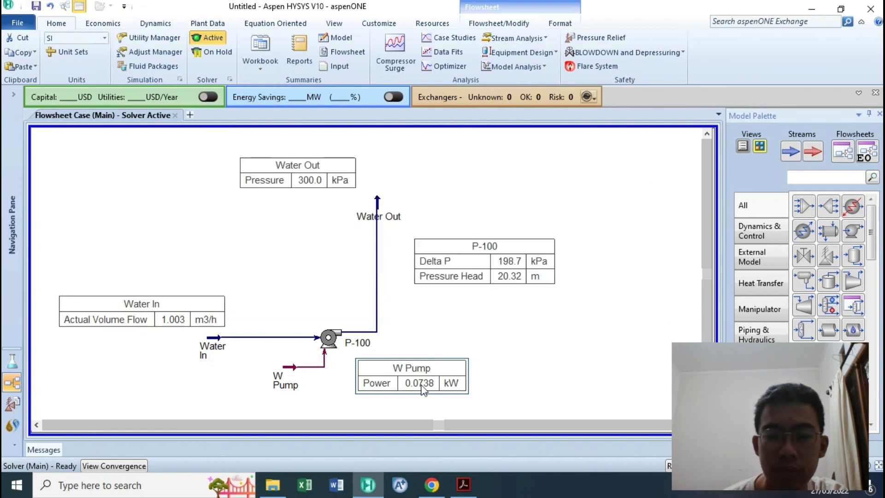
# - Compare the W Pump power in Aspen HYSYS with the motor rating in the Grundfos sizing results
pyautogui.click(370, 485)
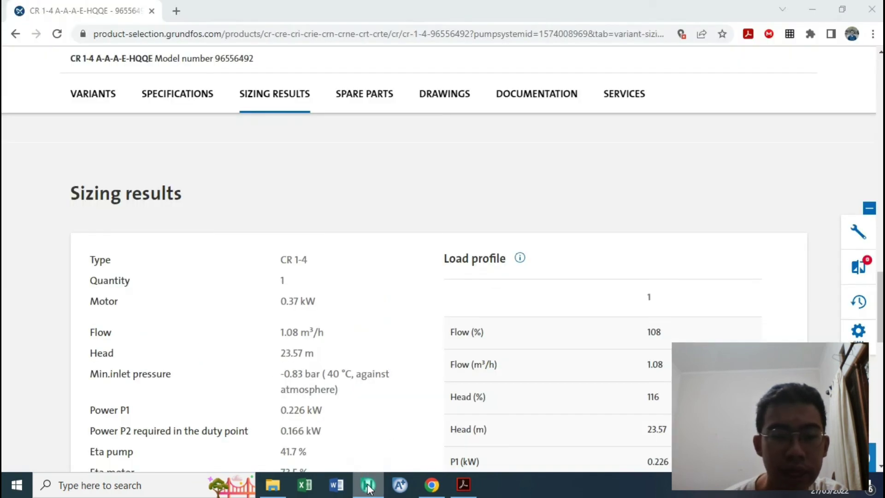
pyautogui.click(368, 485)
pyautogui.click(368, 485)
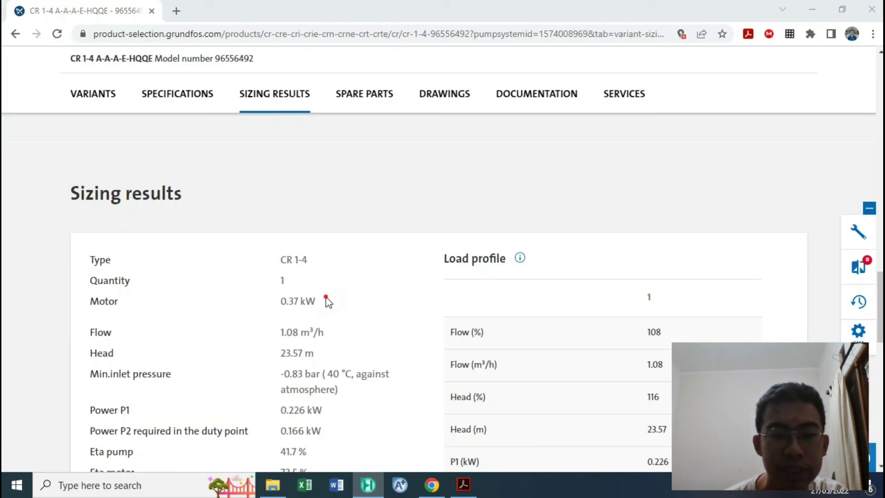
pyautogui.moveTo(328, 302); pyautogui.dragTo(122, 294)
pyautogui.click(90, 305)
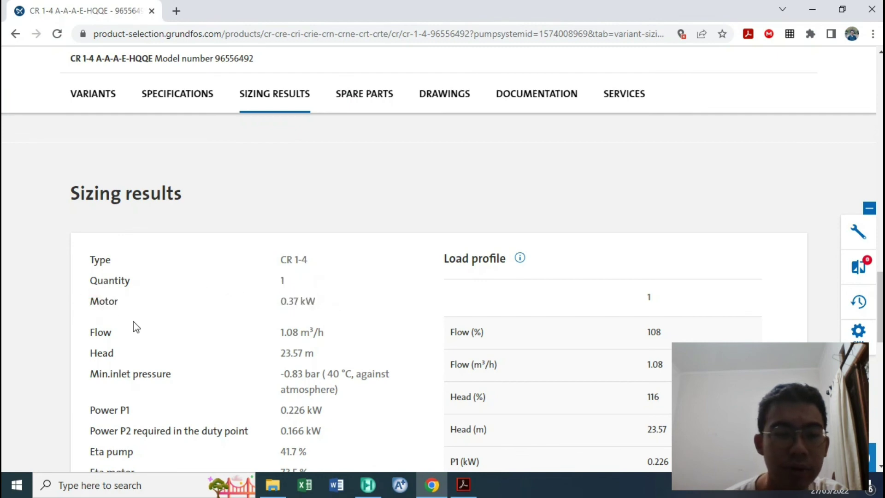
pyautogui.click(368, 484)
pyautogui.click(368, 484)
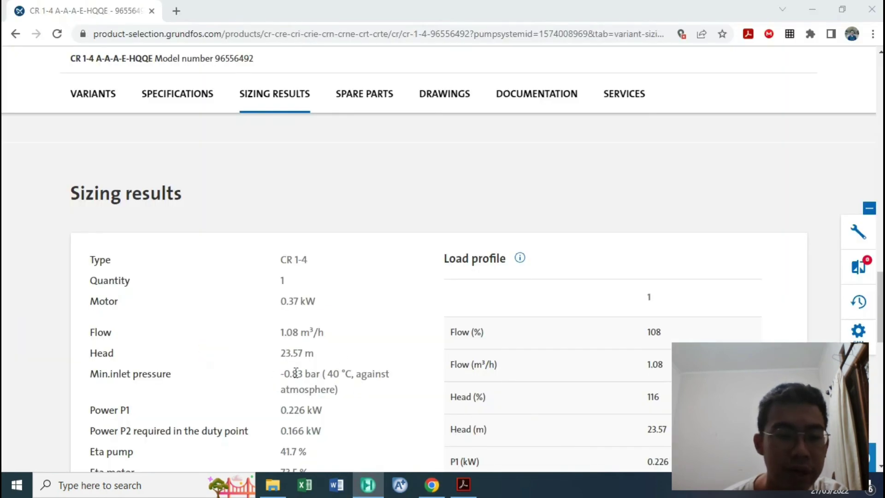
# - Compare the CR 1-4 pump and motor efficiencies with P-100's adiabatic efficiency in Aspen HYSYS, then return to the sizing results in Chrome
pyautogui.scroll(-1, 297, 373)
pyautogui.scroll(-1, 295, 387)
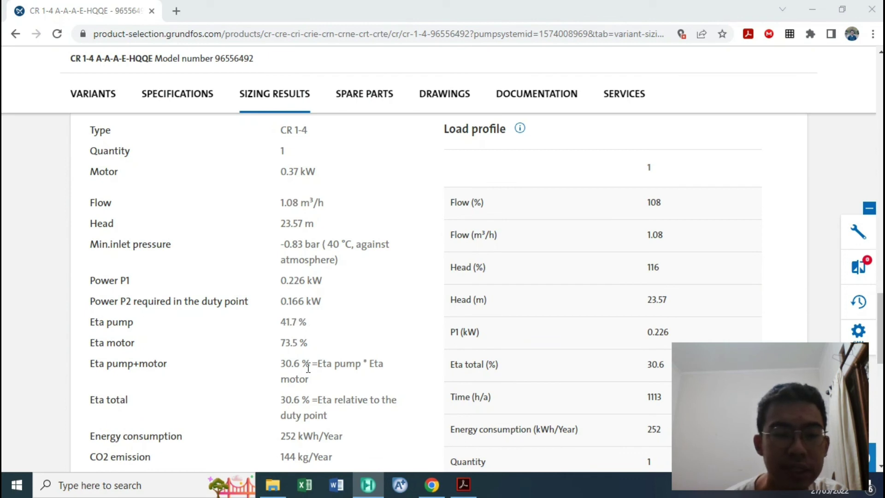
pyautogui.click(367, 484)
pyautogui.doubleClick(328, 341)
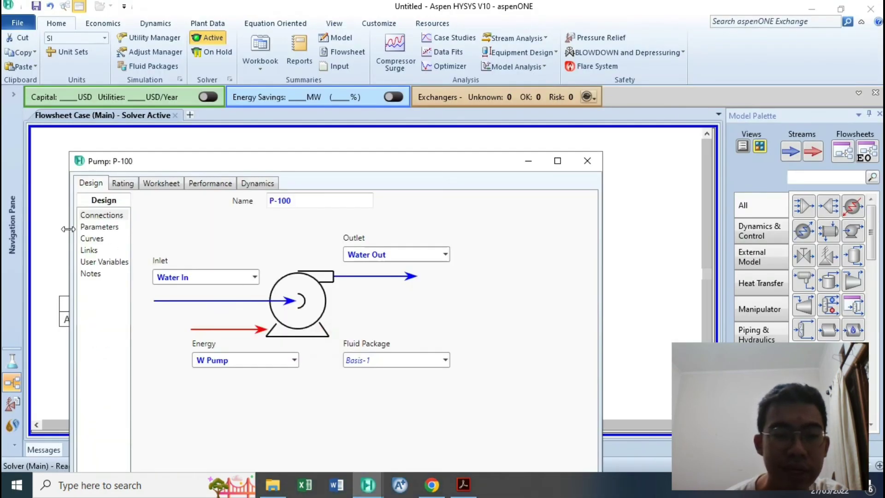
pyautogui.click(99, 227)
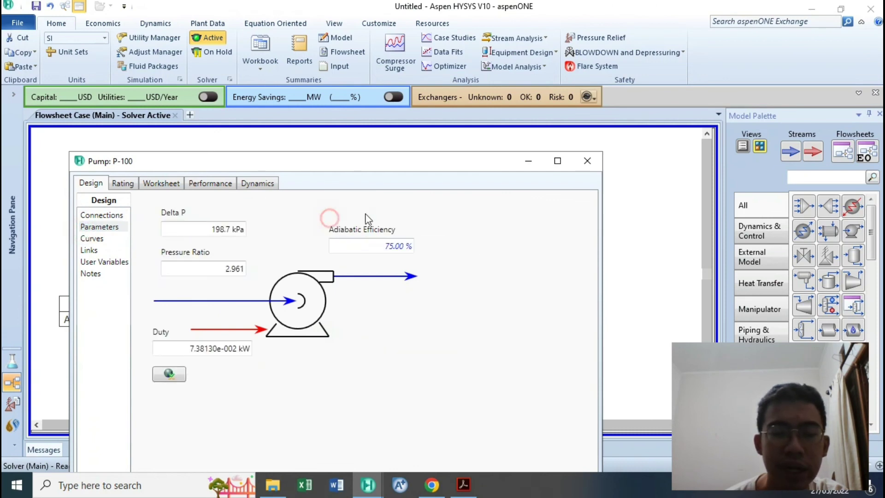
pyautogui.click(587, 161)
pyautogui.hotkey('alt', 'Tab')
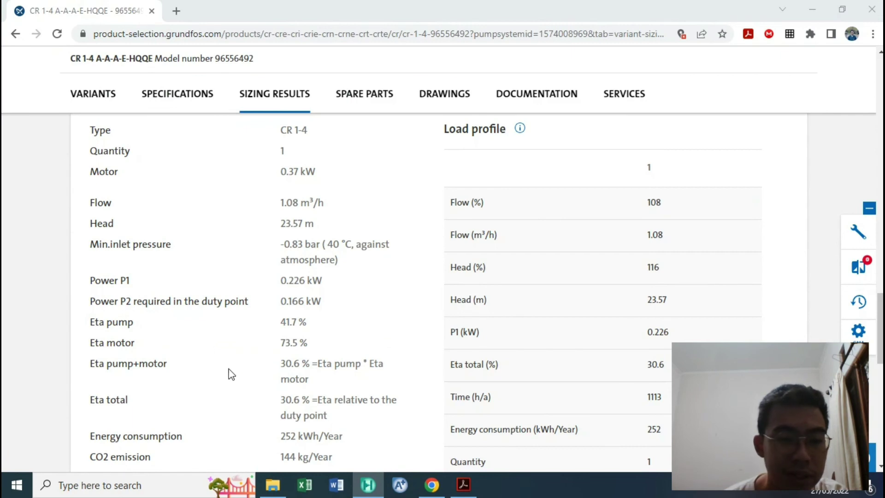
# - Review the CR 1-4 pump's energy consumption, CO2 emission, price and life cycle cost, highlighting the price entry
pyautogui.scroll(-1, 217, 394)
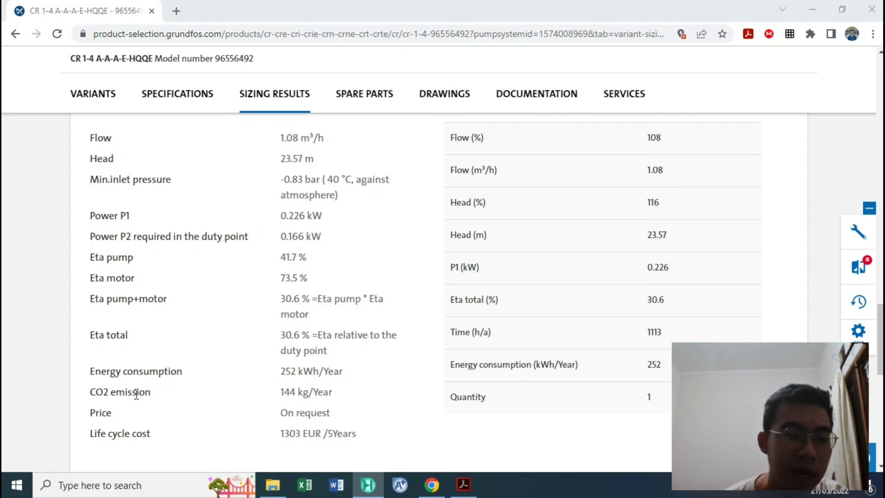
pyautogui.doubleClick(107, 413)
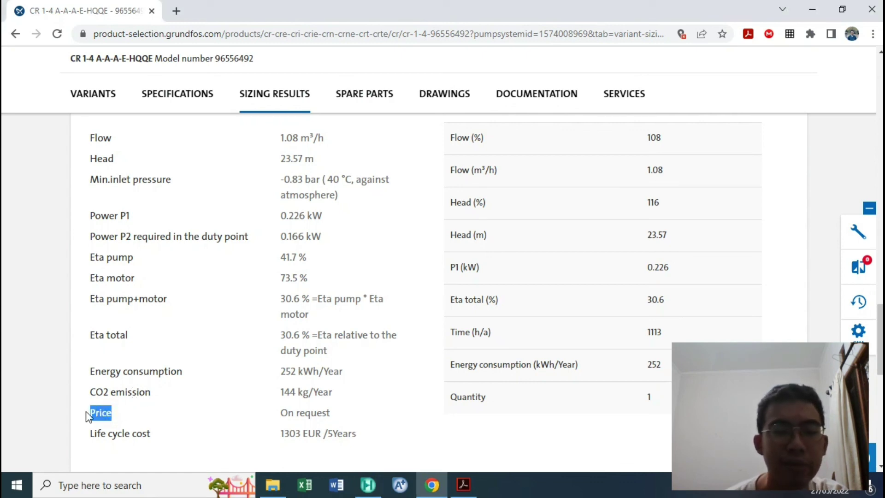
pyautogui.click(277, 412)
pyautogui.moveTo(322, 410); pyautogui.dragTo(343, 419)
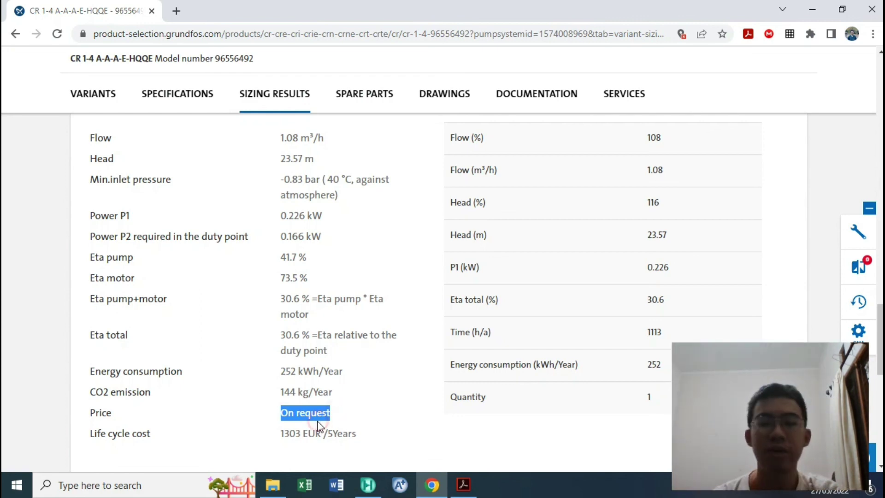
pyautogui.click(310, 411)
pyautogui.scroll(-3, 308, 413)
pyautogui.scroll(3, 314, 411)
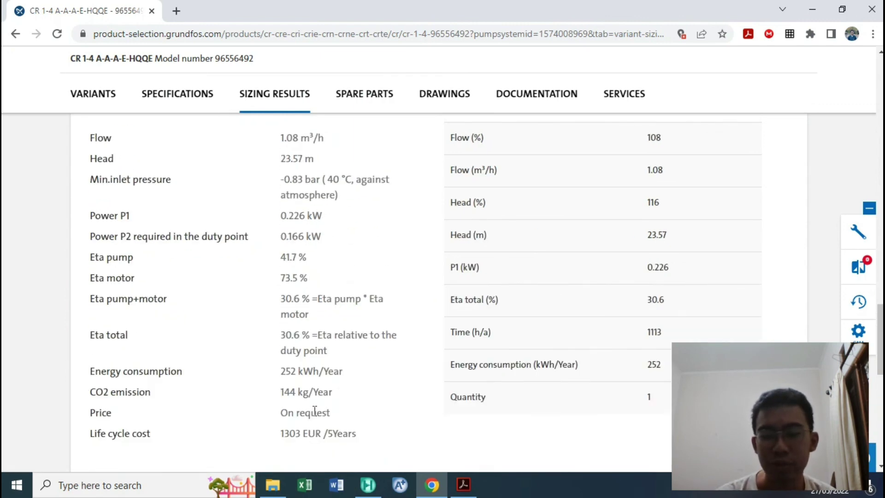
pyautogui.scroll(4, 314, 410)
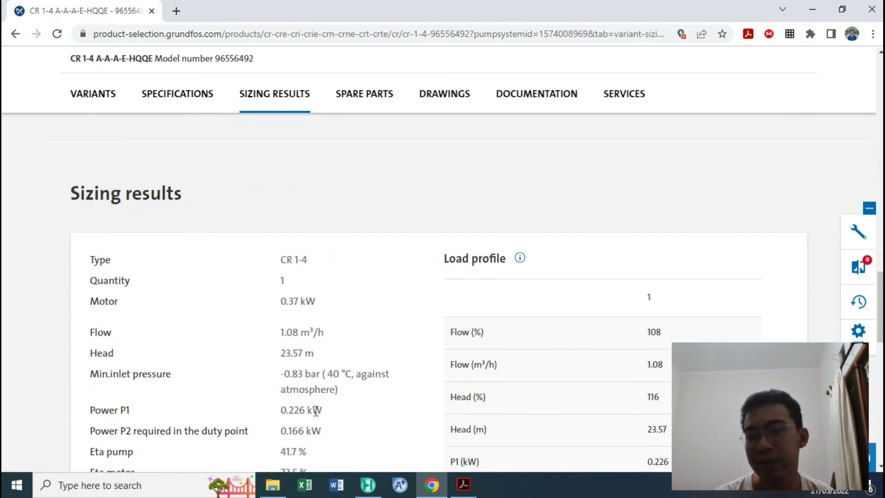